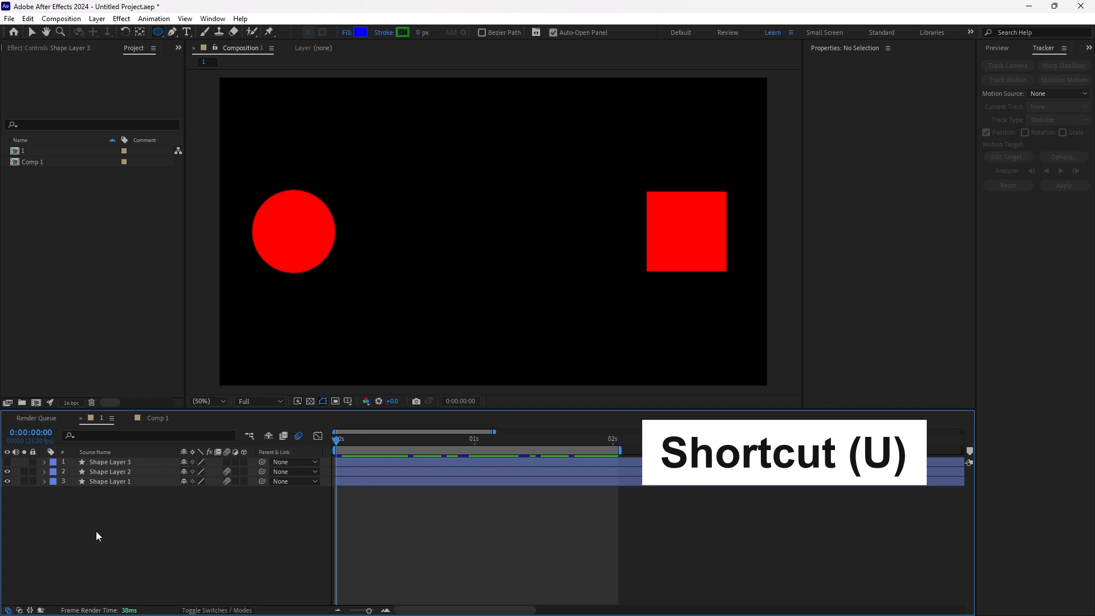
Reveal the keyframed properties of all three shape layers and collapse them again
drag(87, 484, 80, 456)
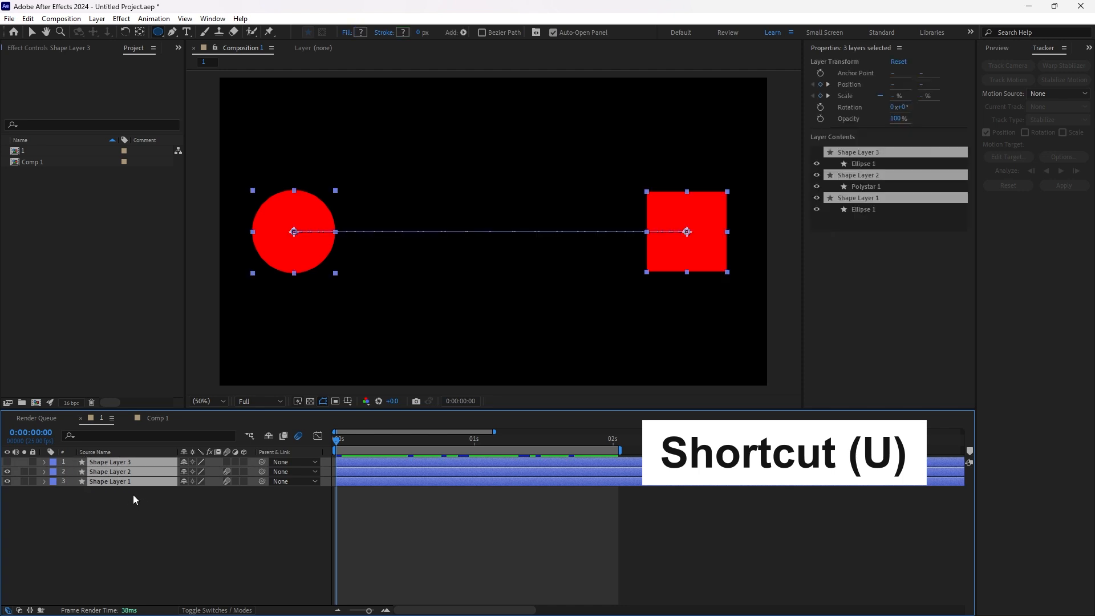
key(u)
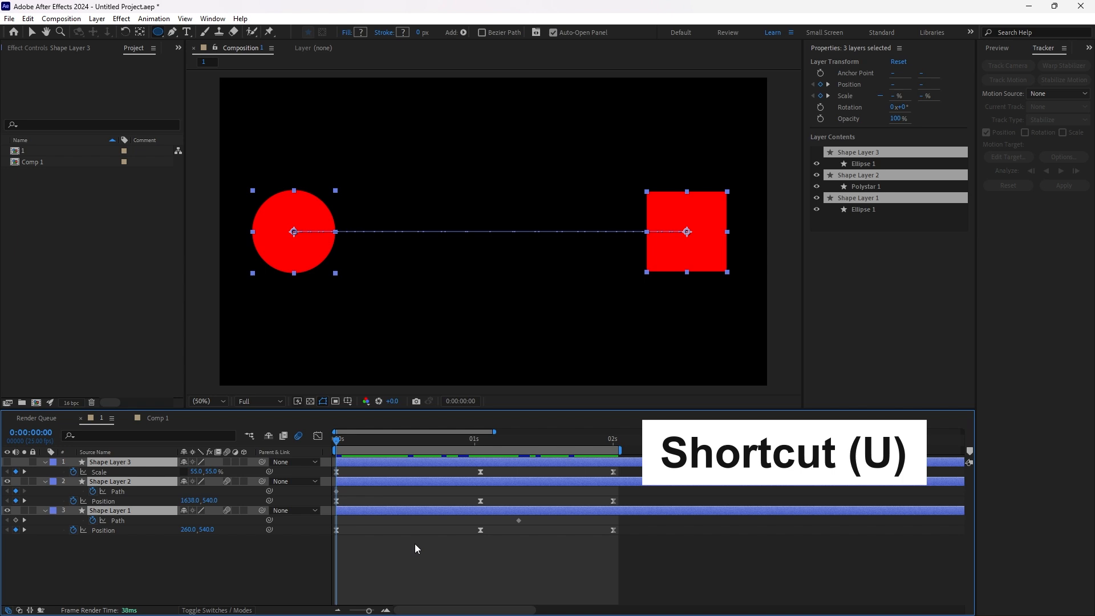
key(u)
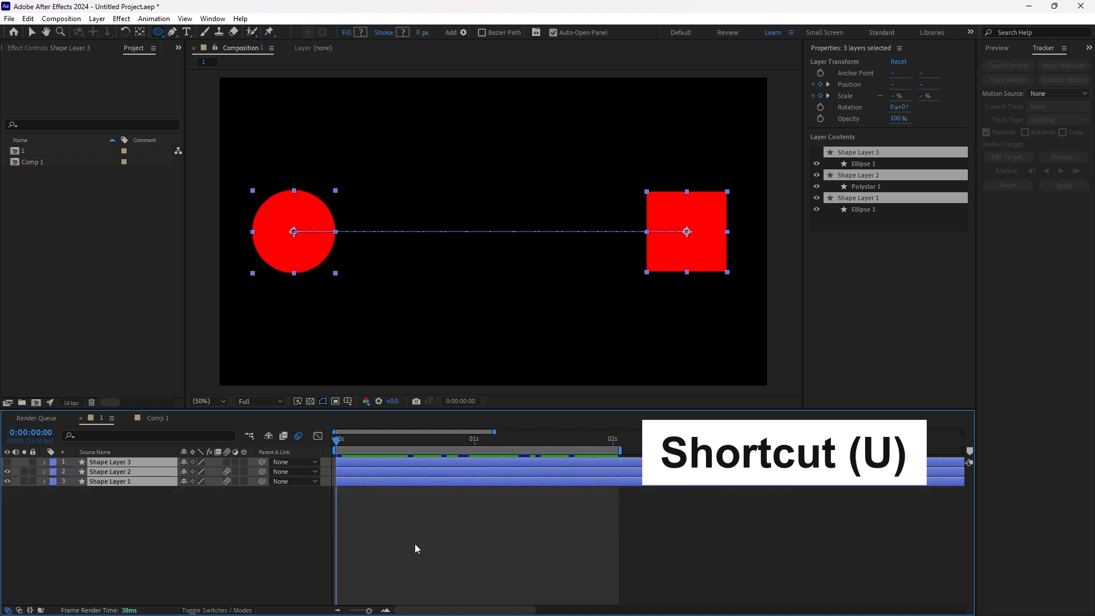
Review all modified properties of the three shape layers, collapse them, deselect the layers and switch to the Selection tool
key(u)
key(u)
scroll(430, 543, down, 5)
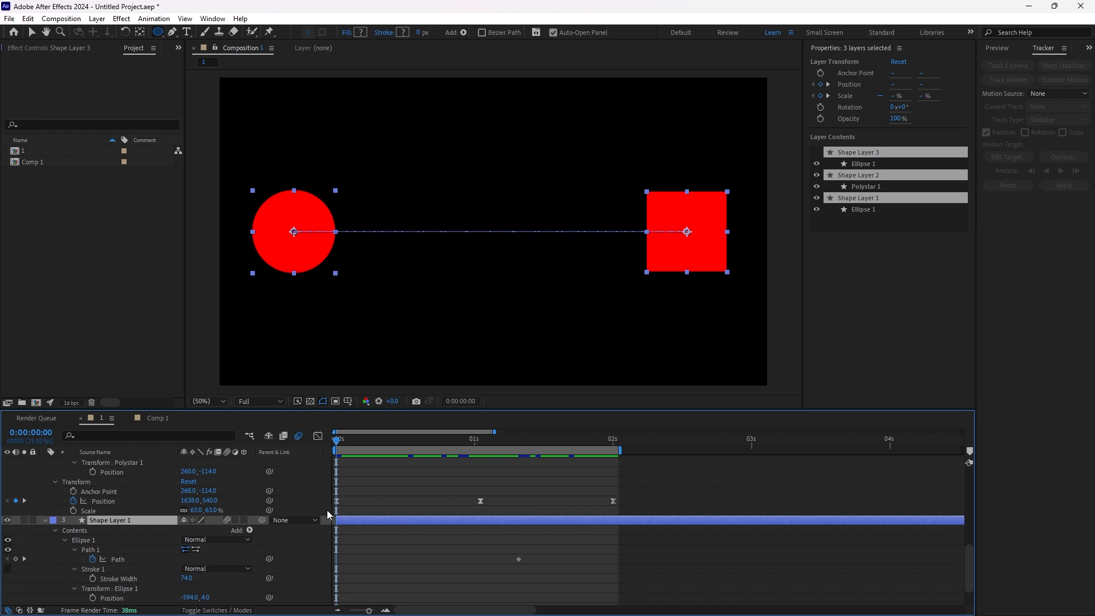
scroll(367, 533, down, 3)
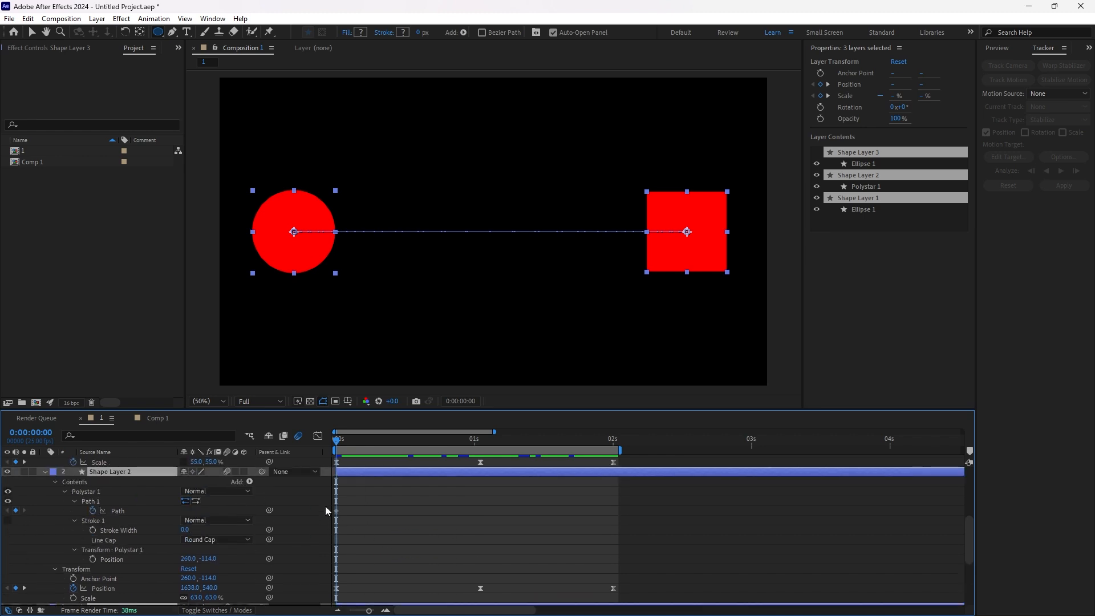
key(u)
click(373, 517)
key(v)
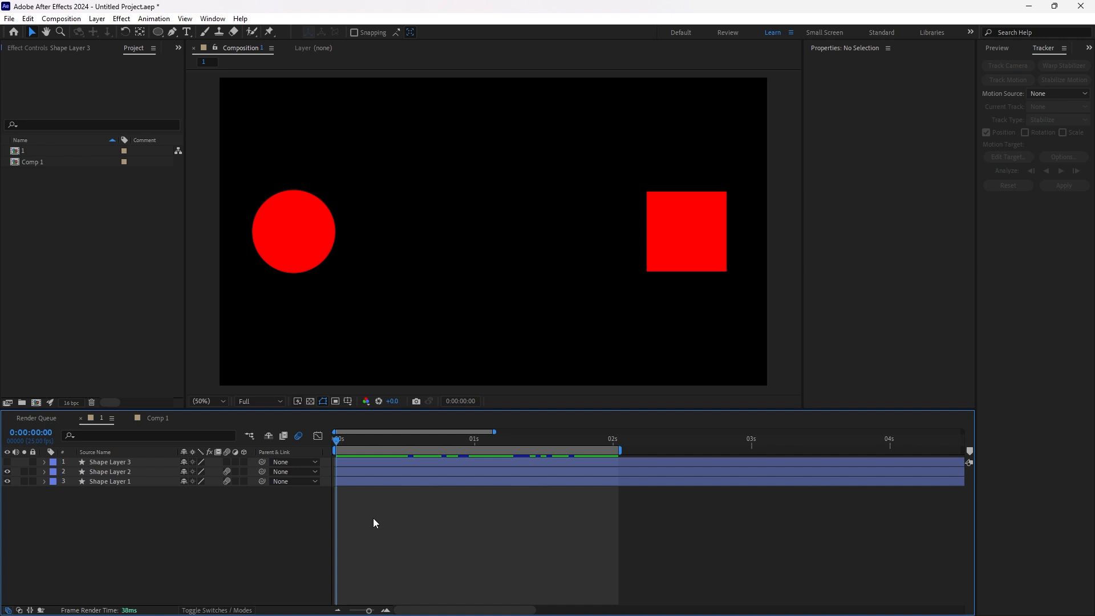
Zoom out of the composition view and fit the composition back to the viewer
scroll(409, 320, down, 6)
scroll(409, 320, up, 3)
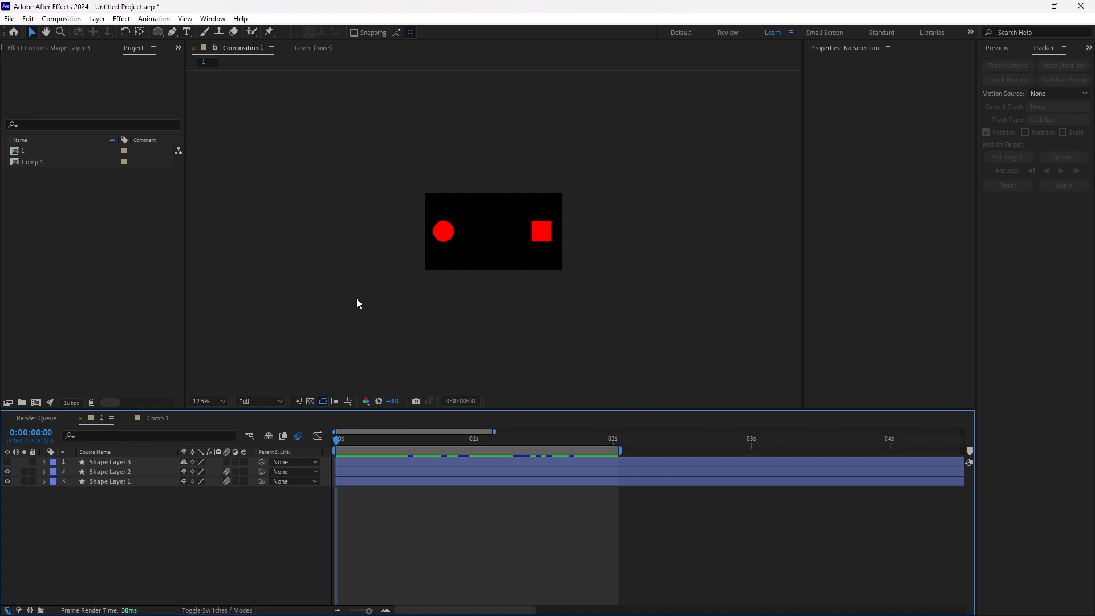
key(shift+slash)
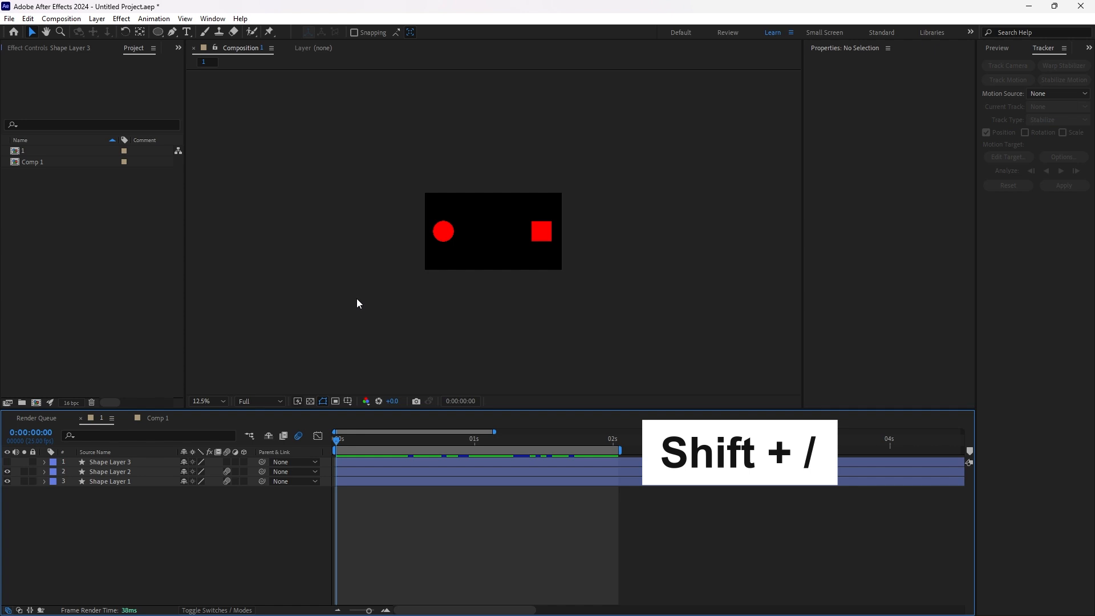
key(shift+slash)
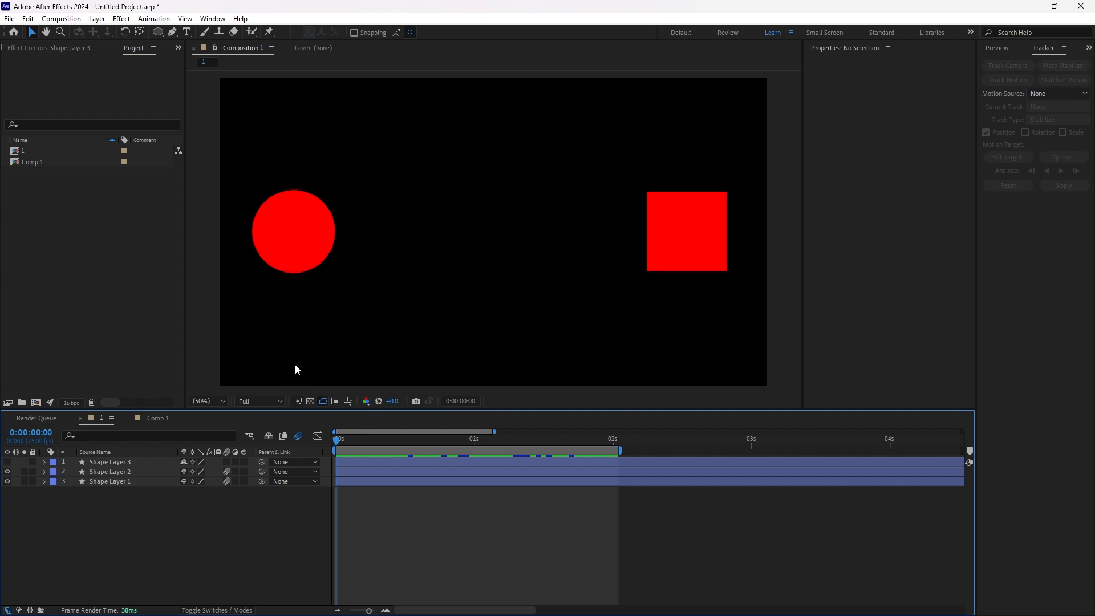
Pre-compose the three shape layers as Pre-comp 1 with all attributes moved, and undo the pre-composition
key(ctrl+shift+c)
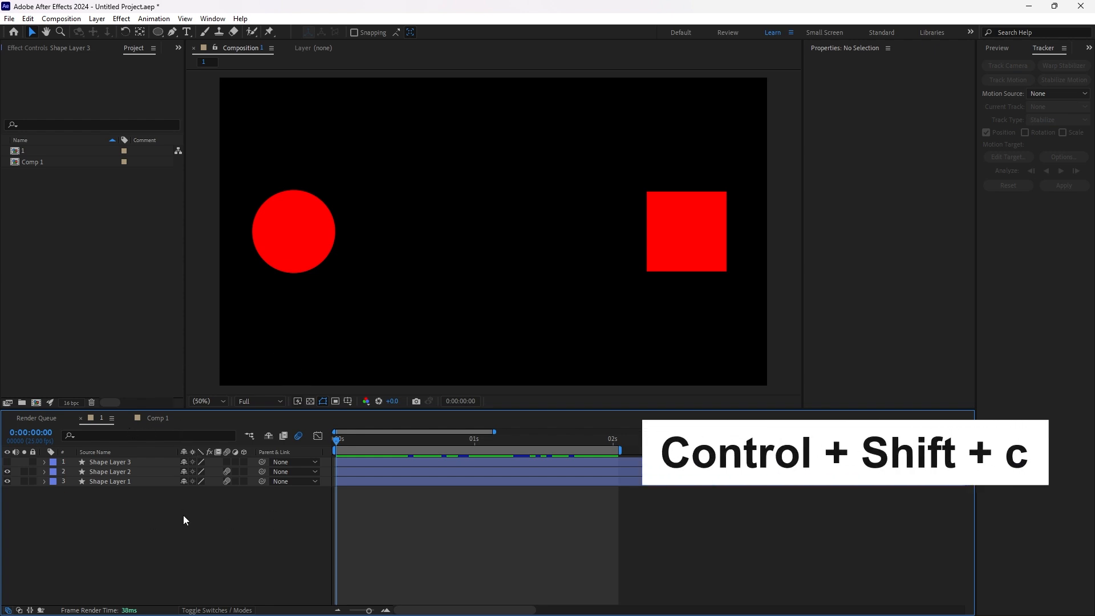
drag(140, 549, 103, 455)
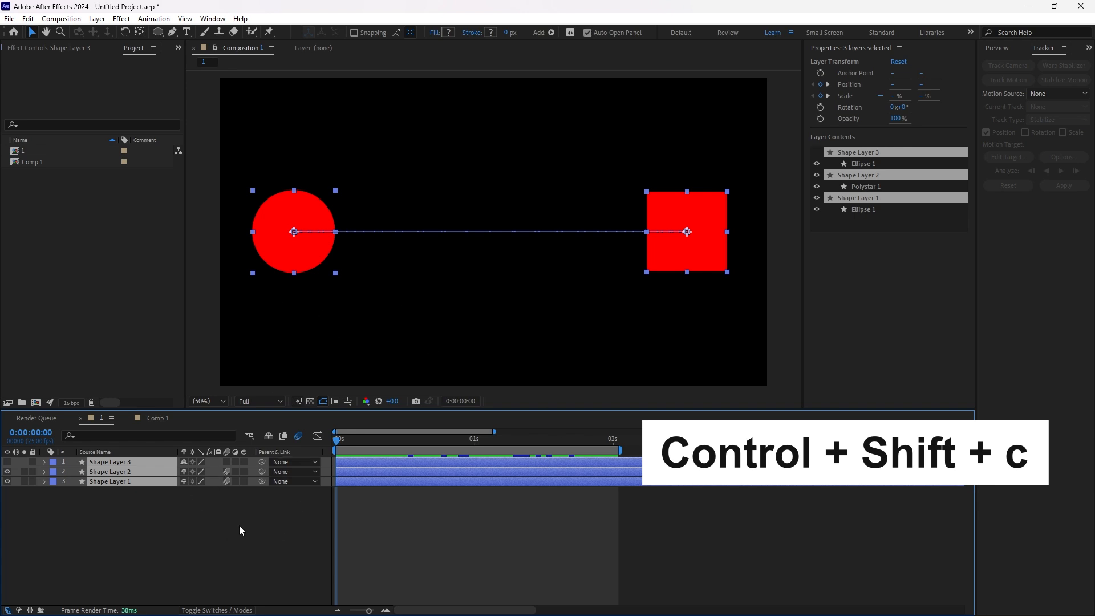
key(ctrl+shift+c)
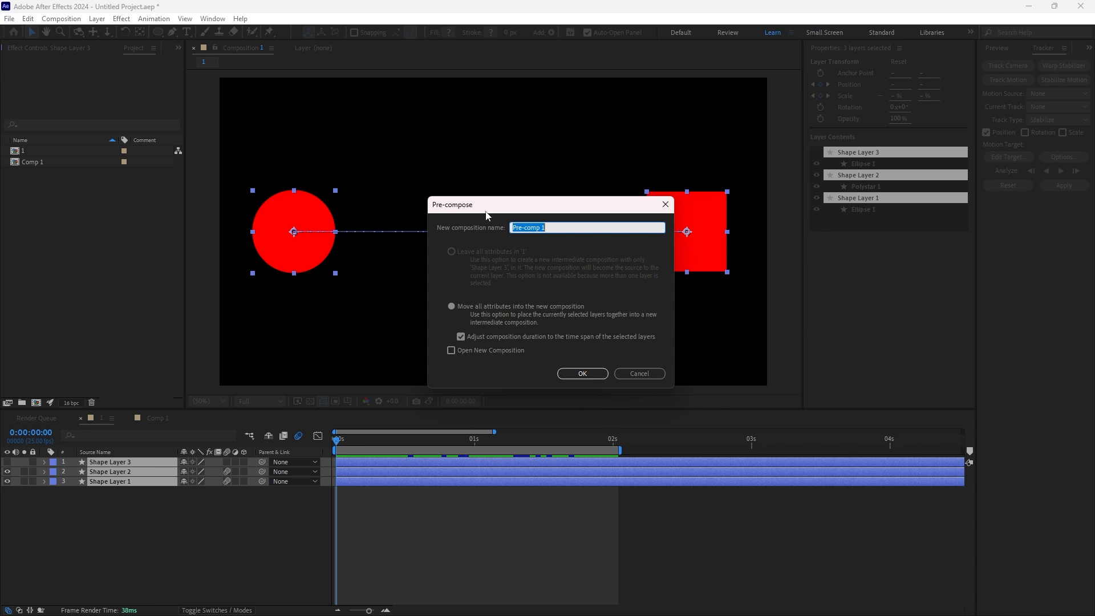
click(582, 374)
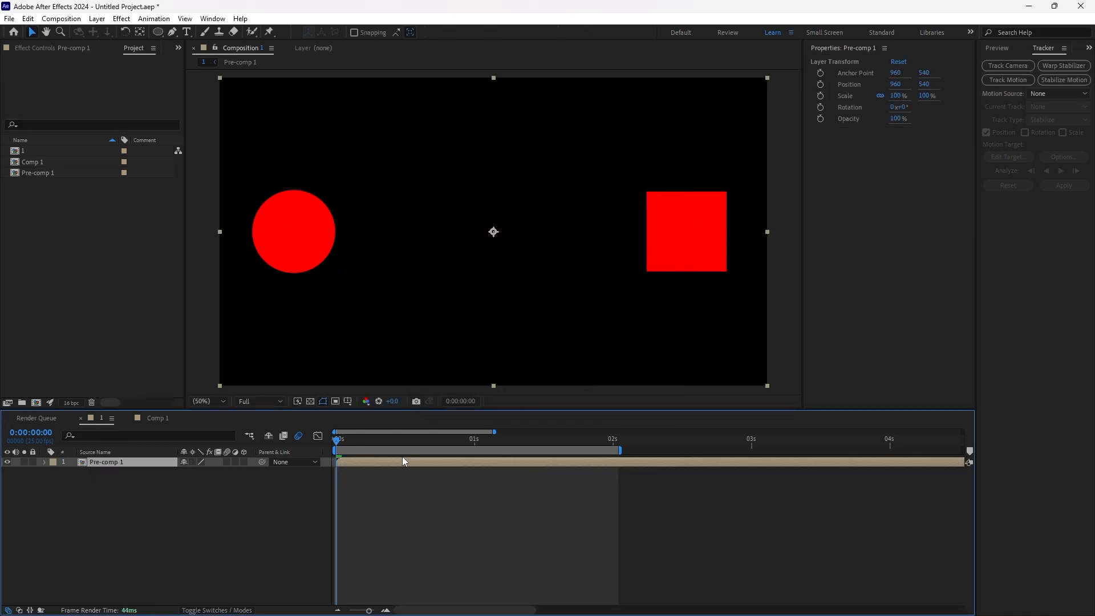
key(ctrl+z)
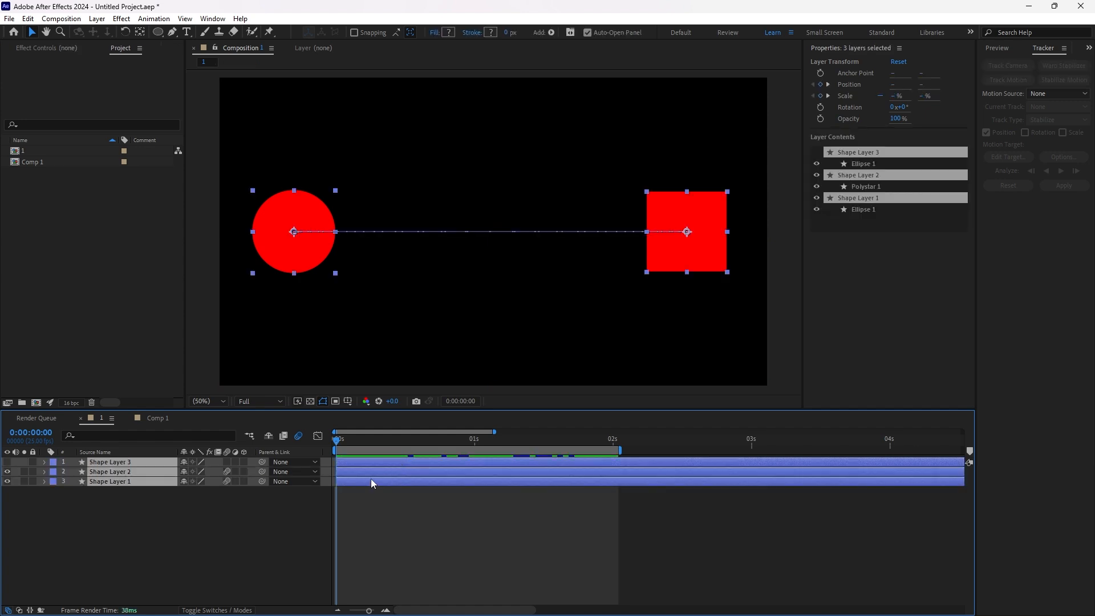
click(377, 528)
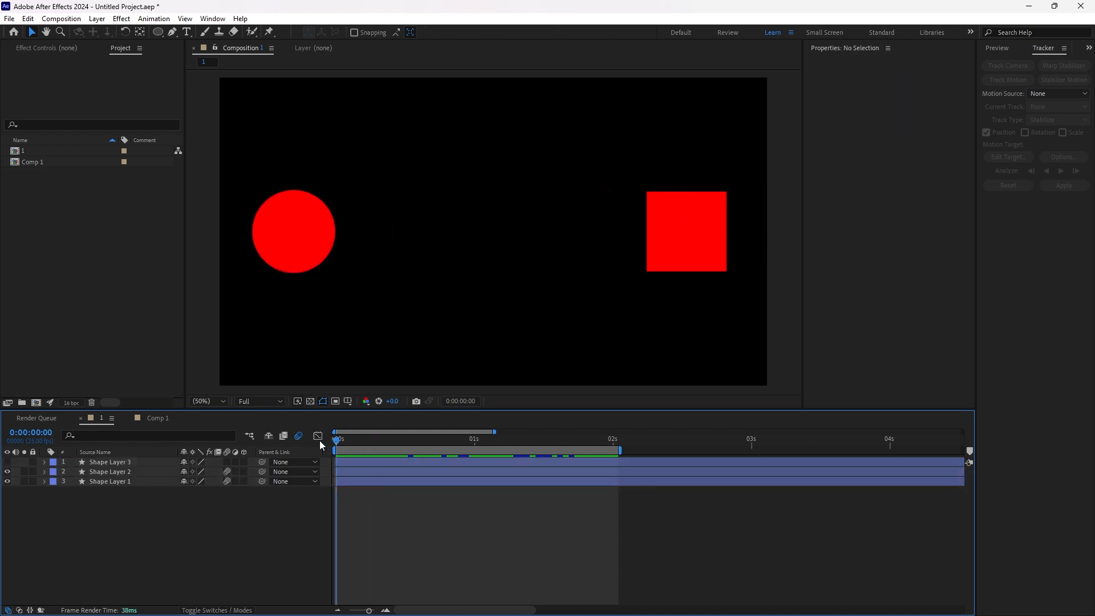
Trim both the out point and in point of Shape Layer 3 at 0:00:00:24, and undo both trims
drag(330, 440, 460, 454)
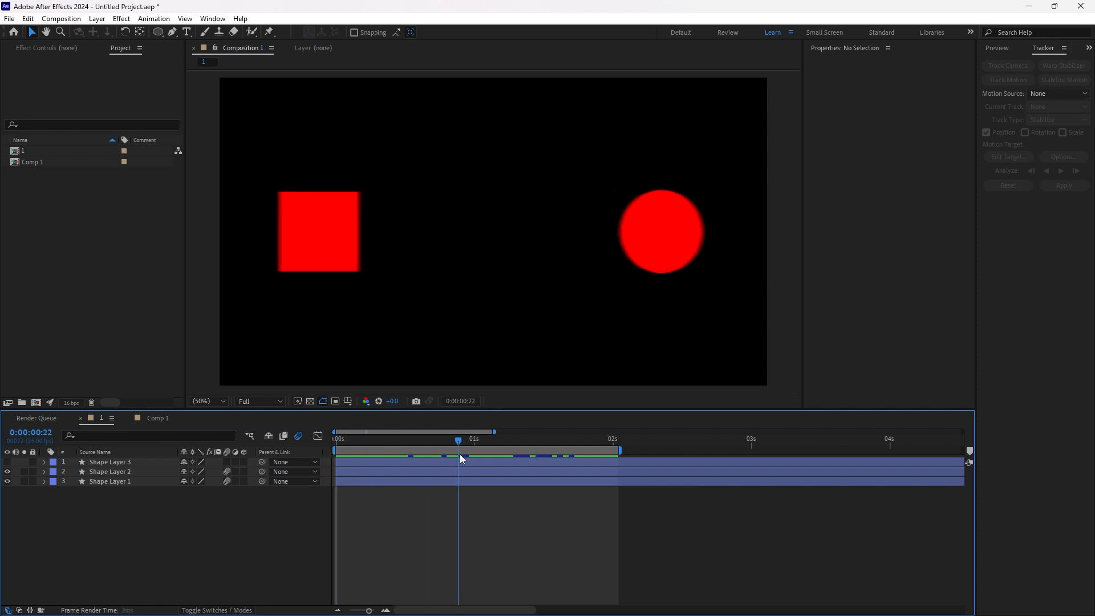
click(425, 462)
drag(385, 443, 469, 456)
mouse_move(337, 462)
mouse_down()
mouse_move(478, 464)
mouse_move(286, 464)
mouse_move(363, 463)
mouse_move(334, 463)
mouse_move(342, 454)
mouse_up()
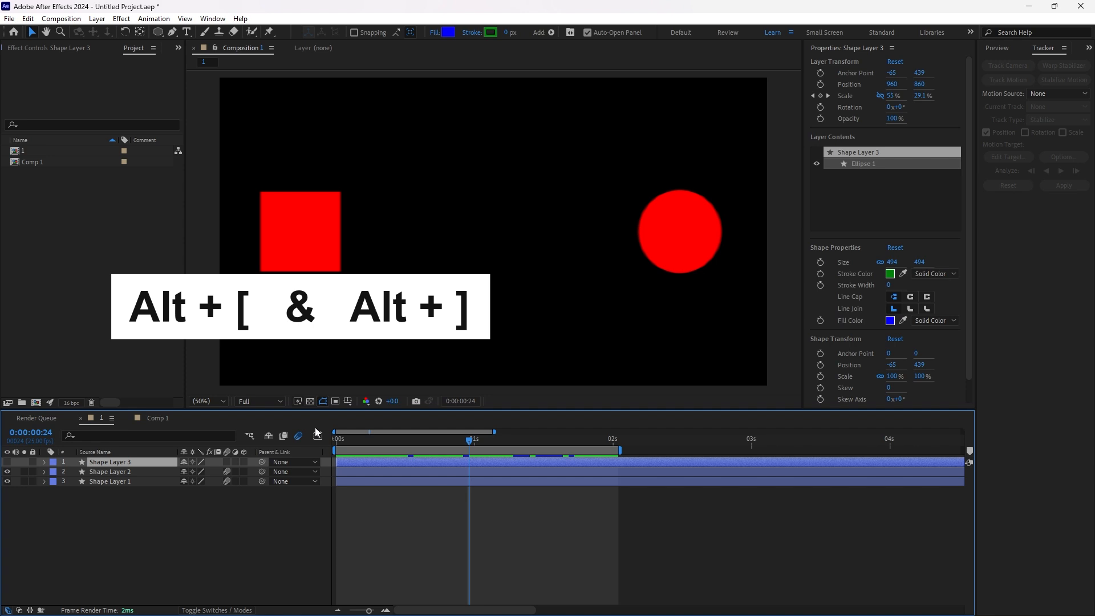
key(alt+bracketright)
key(alt+bracketleft)
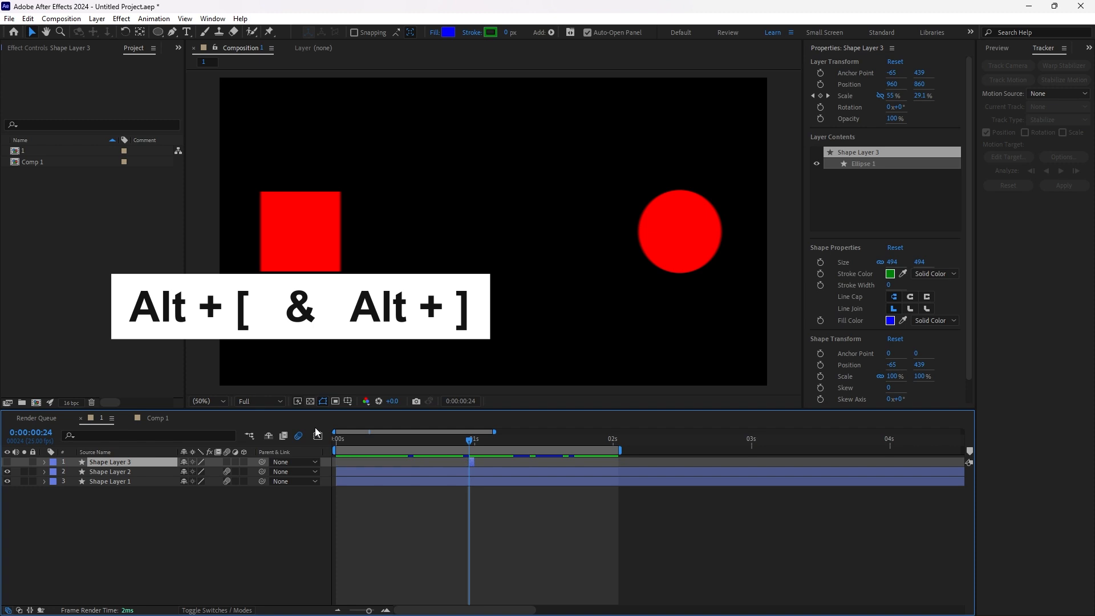
key(ctrl+z)
key(ctrl+z)
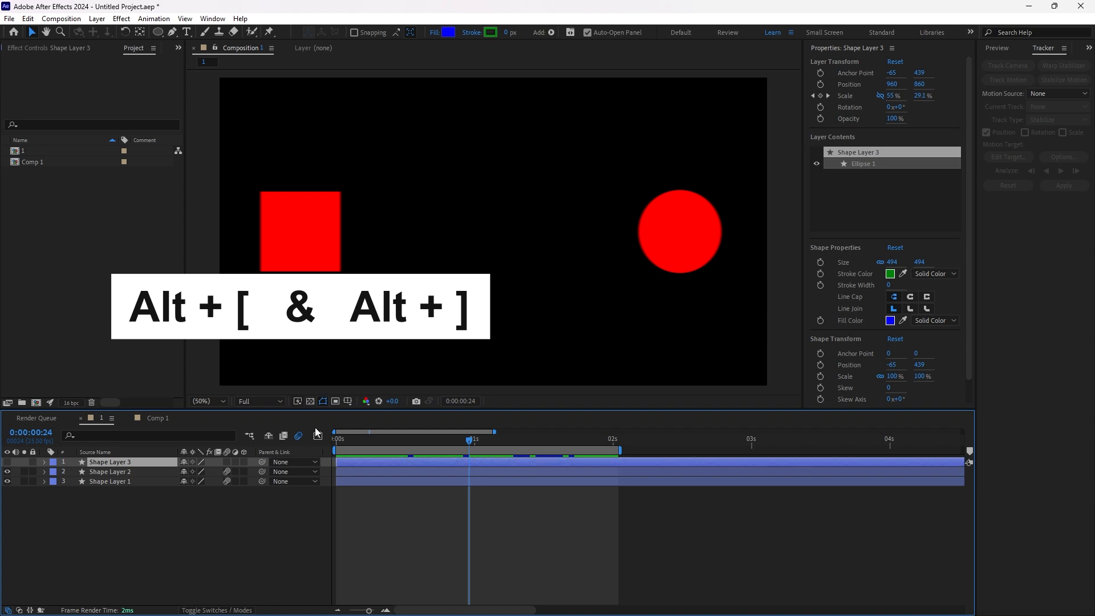
Trim the end of Shape Layer 3 at 0:00:00:12 and undo that trim
drag(429, 447, 402, 449)
key(alt+bracketright)
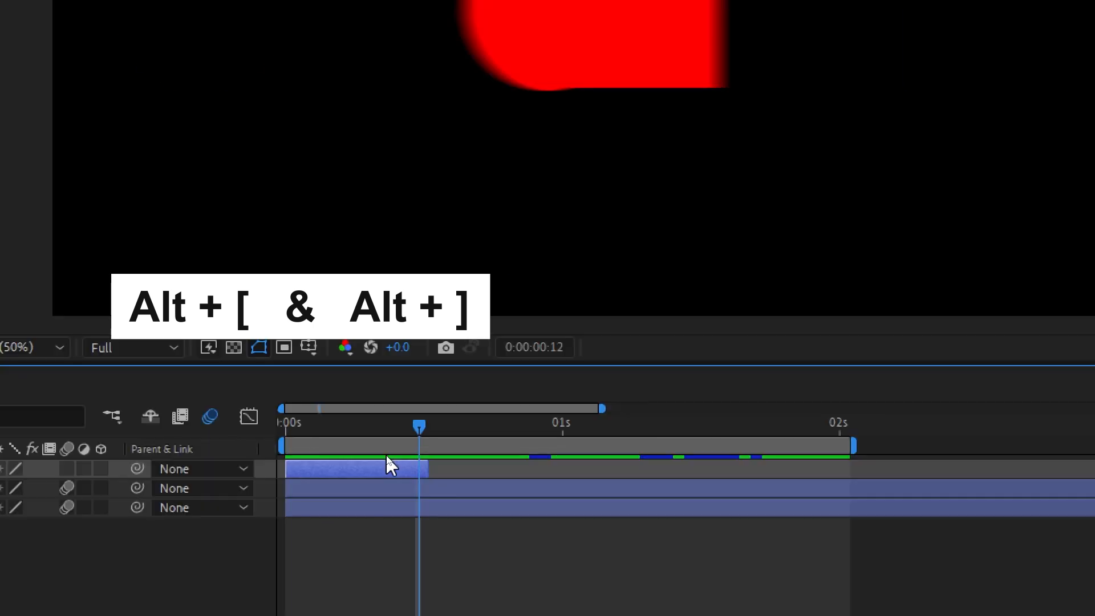
click(334, 446)
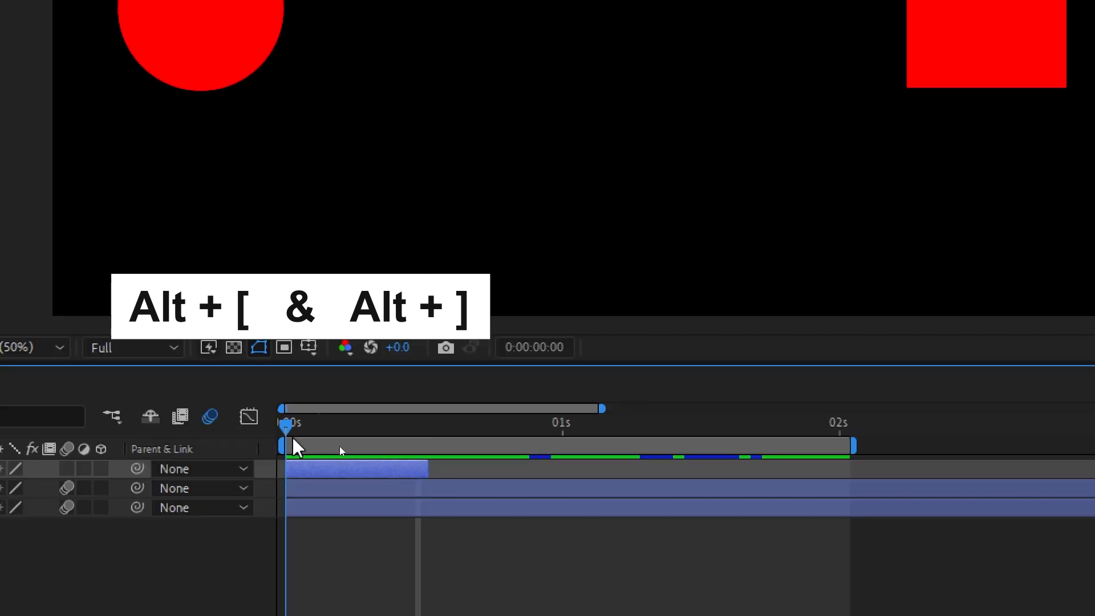
click(392, 457)
key(ctrl+z)
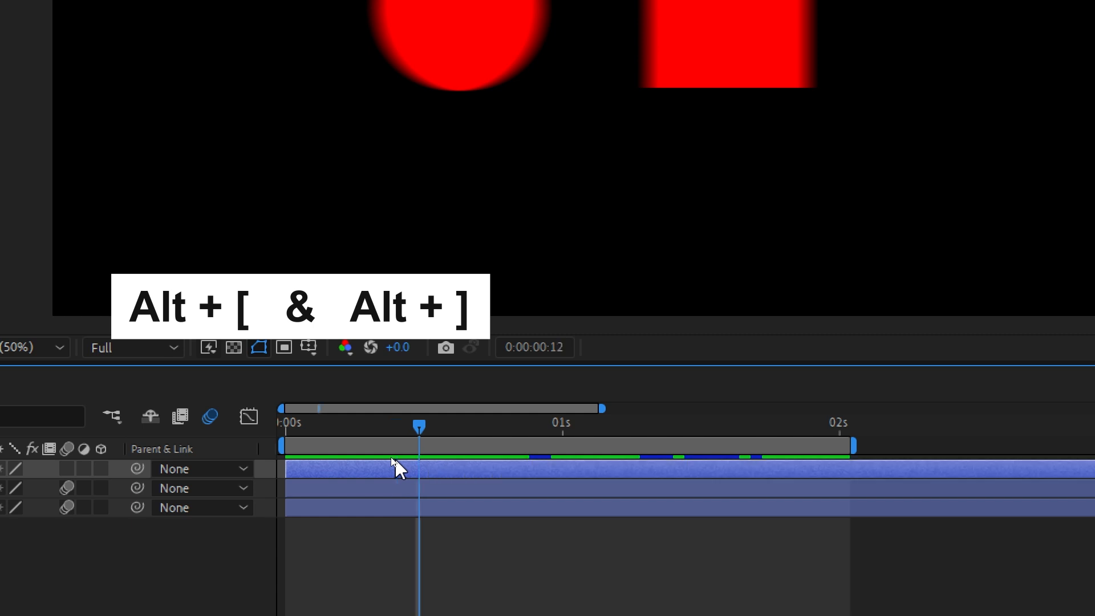
Trim Shape Layer 3 so that it starts at 0:00:00:18 and ends at 0:00:01:02
click(486, 429)
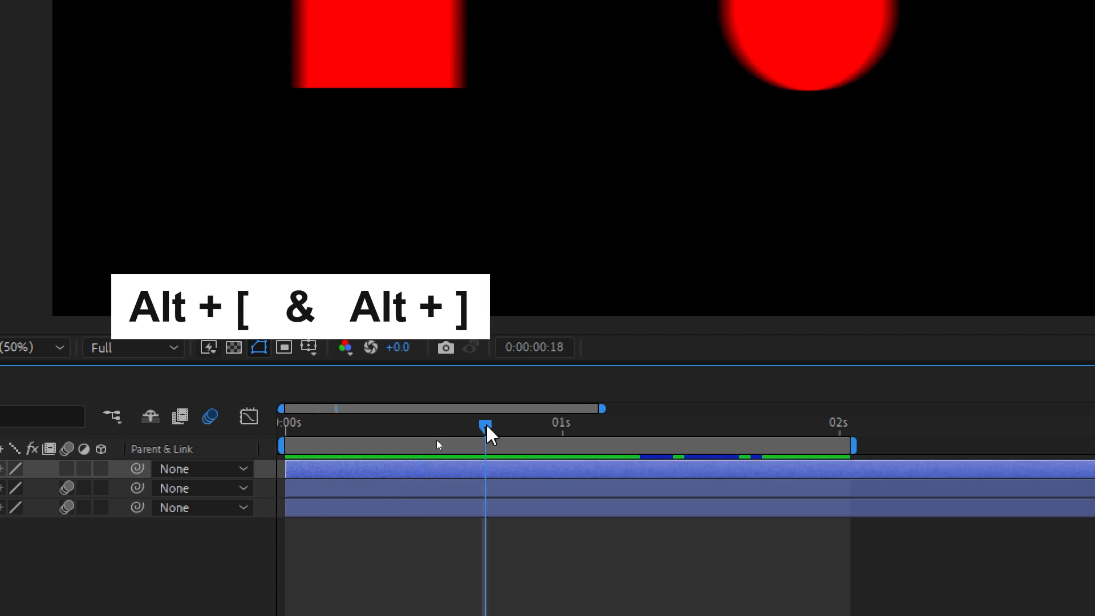
key(ctrl+Down)
key(ctrl+Up)
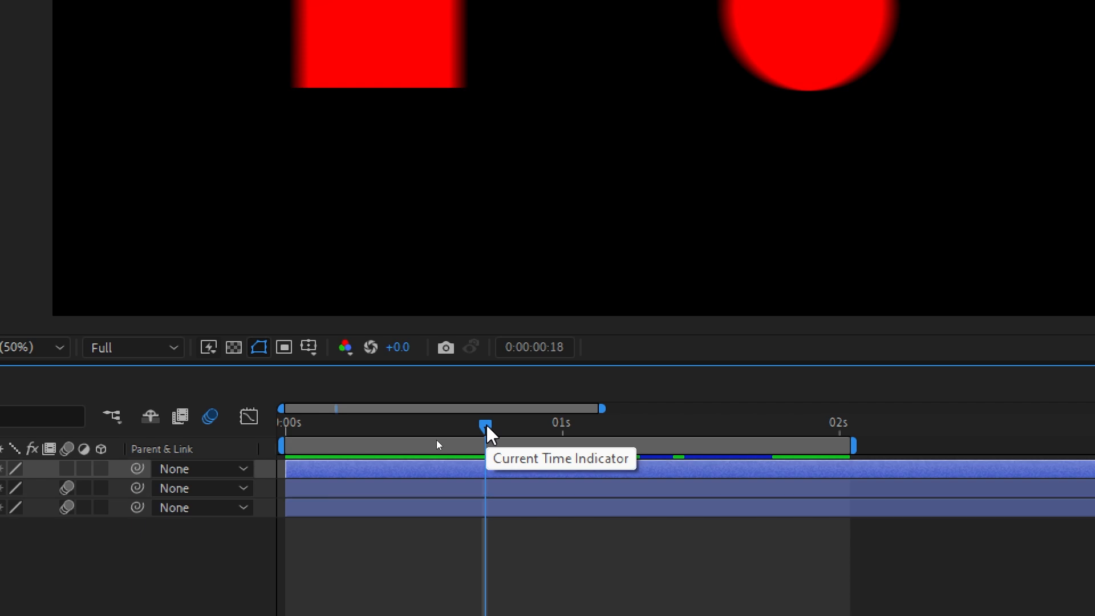
key(alt+bracketleft)
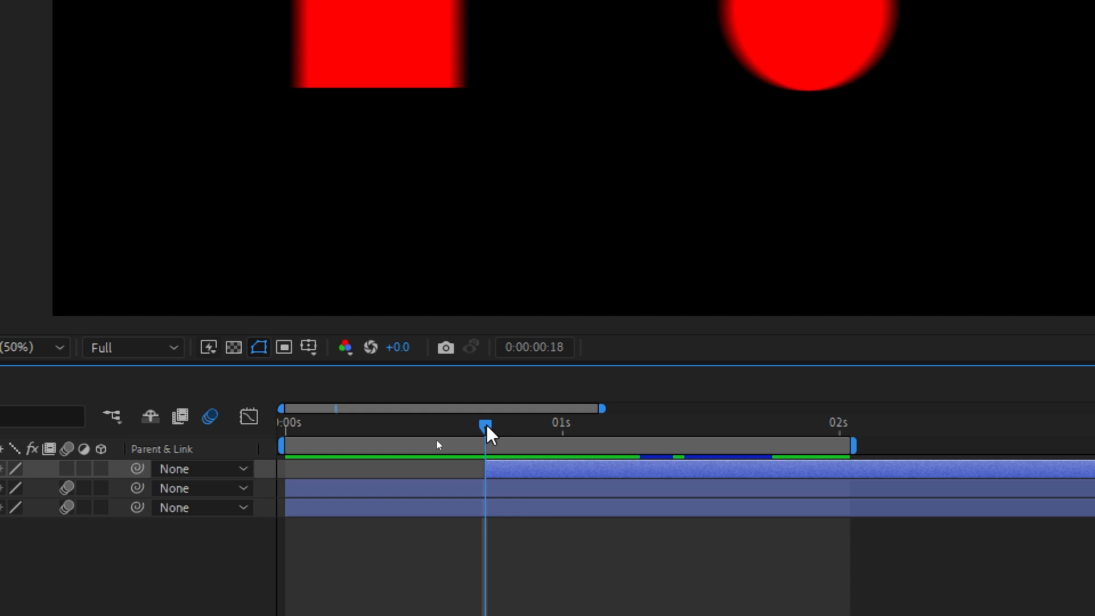
key(alt+bracketright)
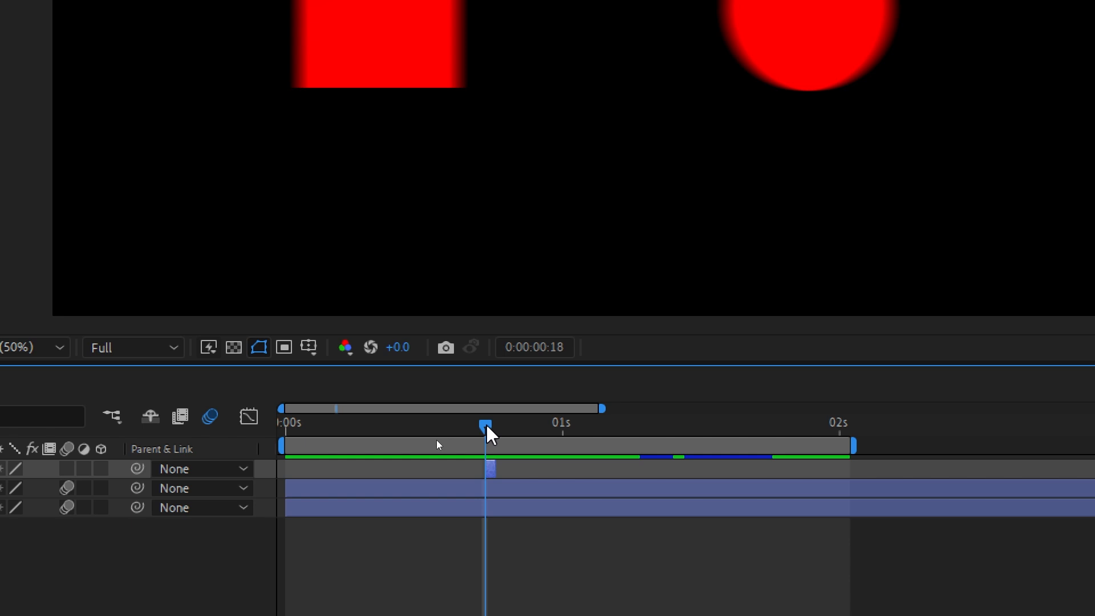
drag(485, 426, 583, 437)
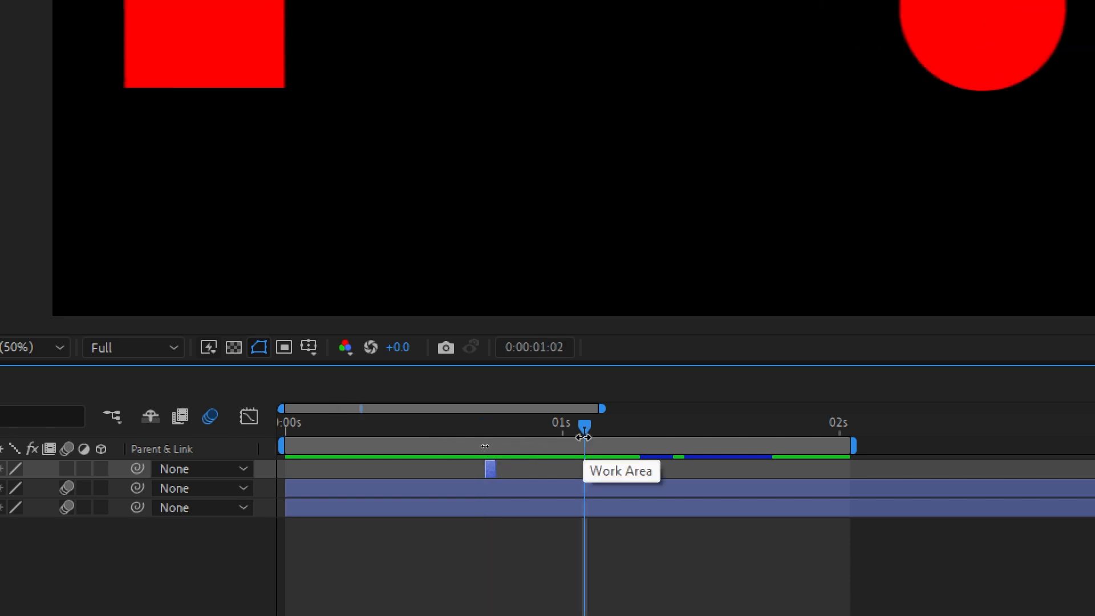
key(alt+bracketright)
Extend the start of Shape Layer 3 back to 0:00:00:10, deselect it and reset the screen magnification to 100%
mouse_move(388, 429)
mouse_down()
mouse_move(450, 430)
mouse_move(394, 439)
mouse_up()
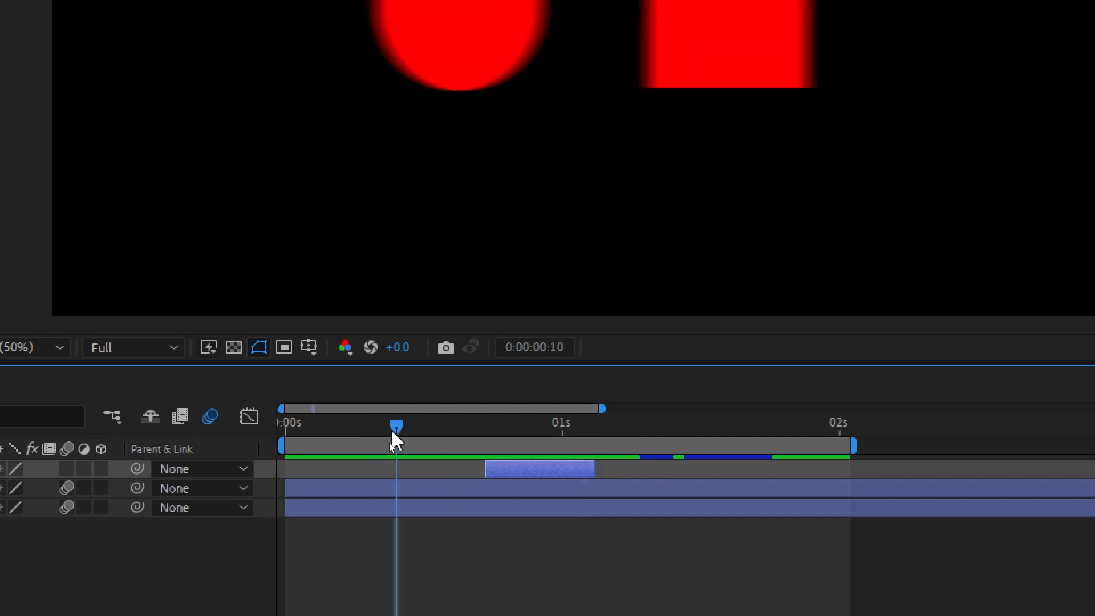
key(alt+bracketleft)
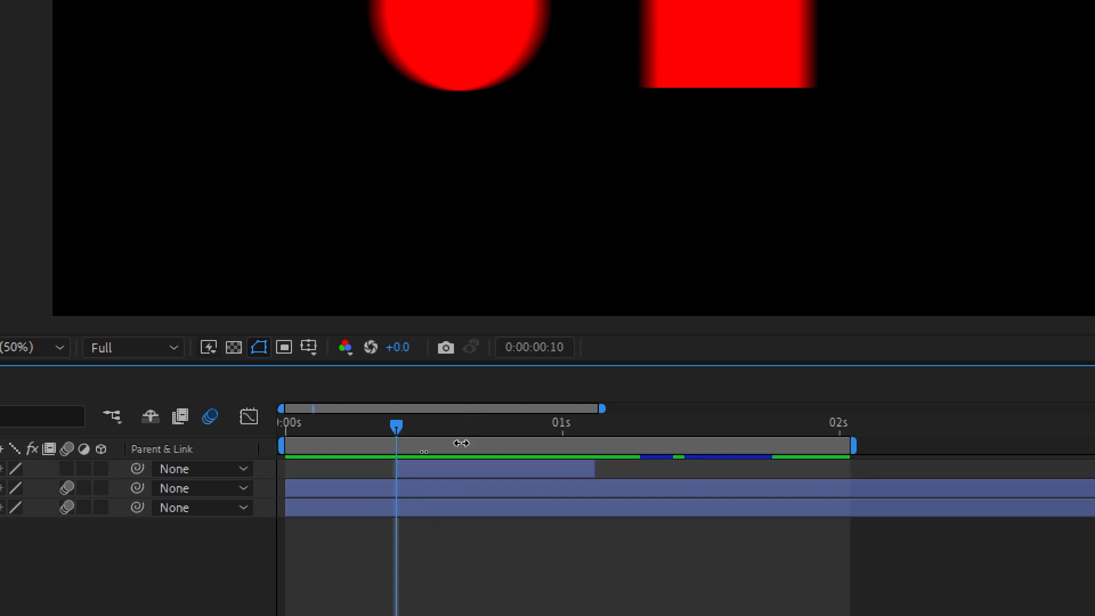
click(412, 483)
key(super+minus)
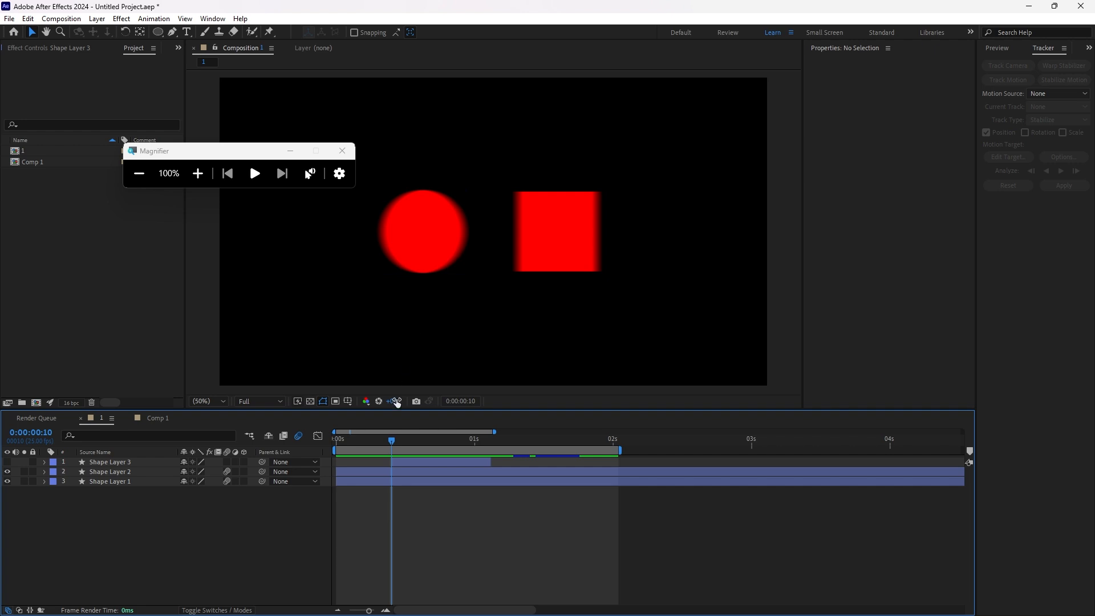
Scrub through the animation and play, stop and replay its preview, starting from the first frame
drag(398, 442, 458, 472)
key(Home)
key(space)
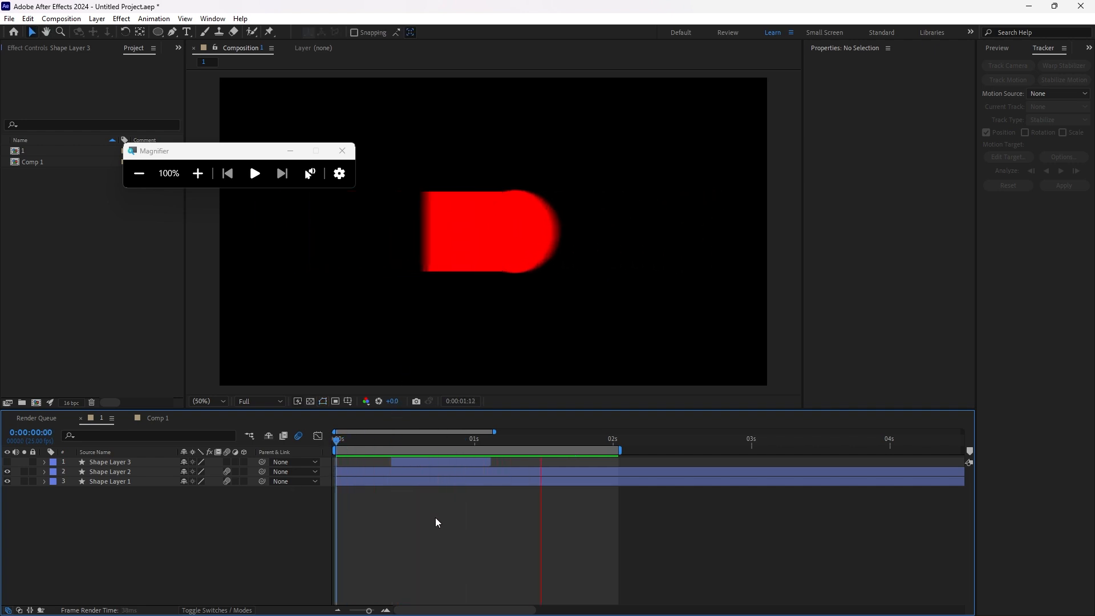
key(space)
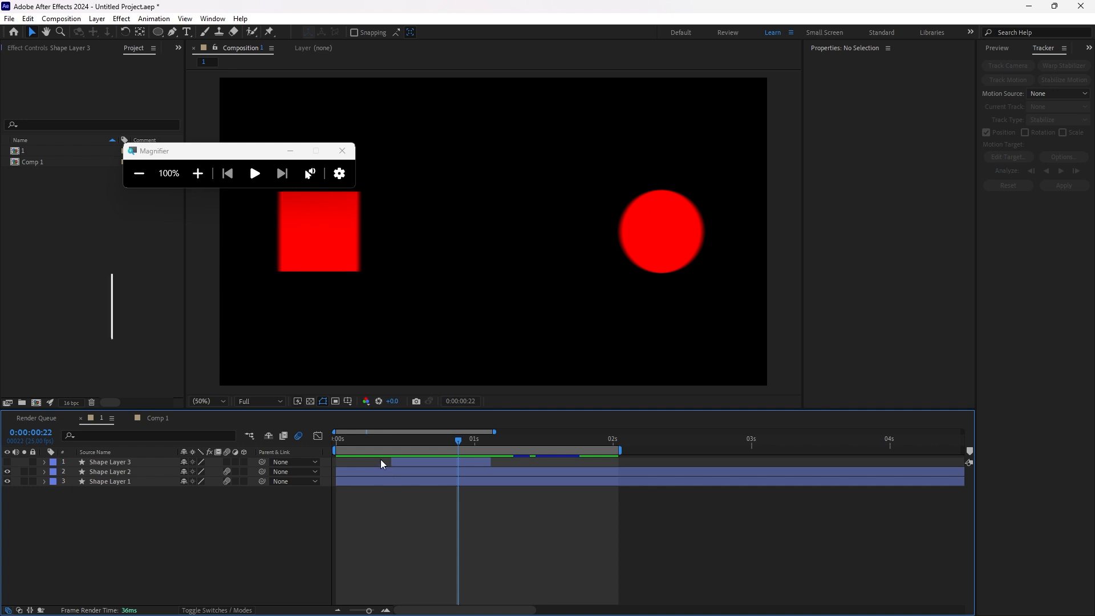
key(KP_0)
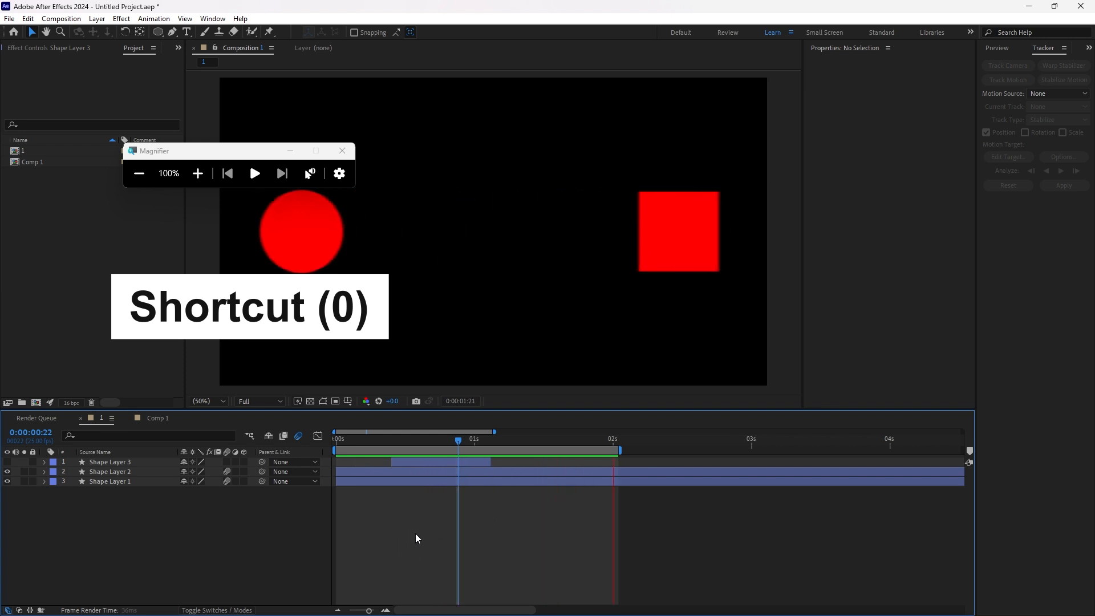
key(space)
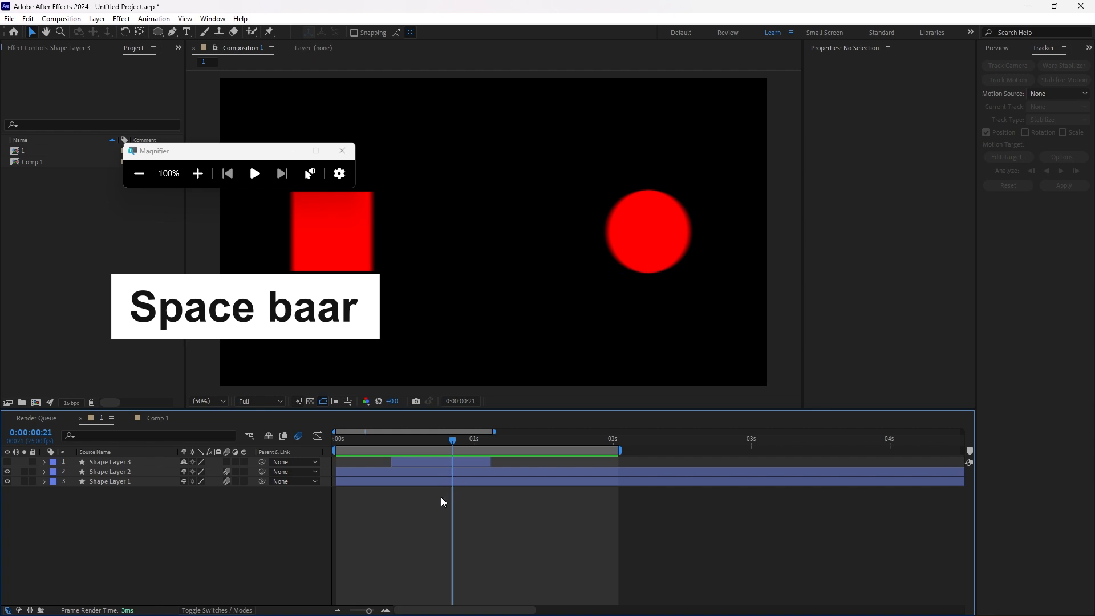
key(space)
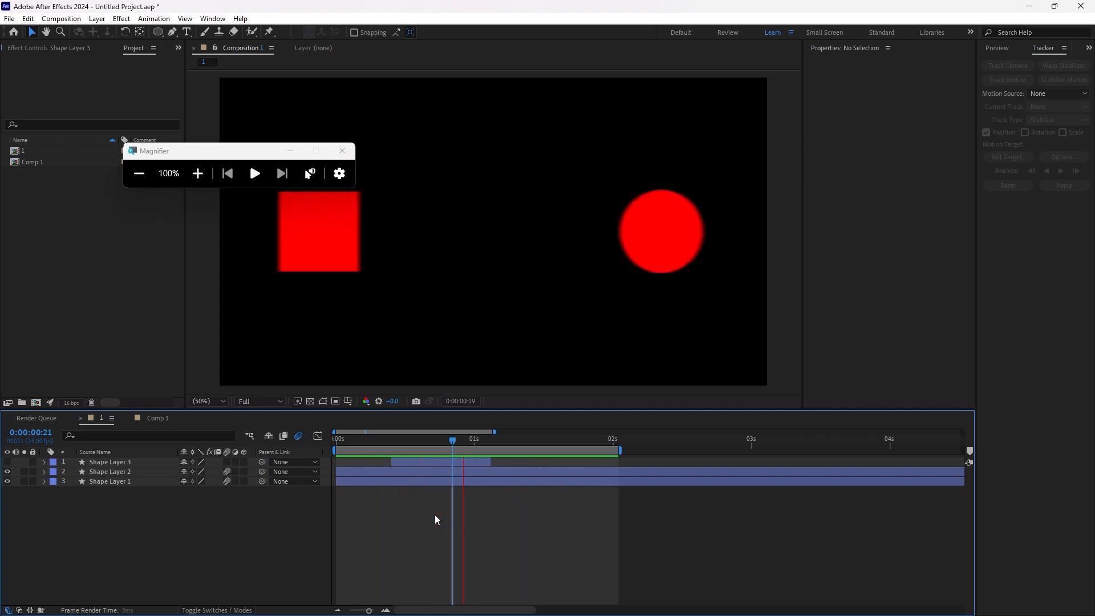
Stop the preview, extend Shape Layer 3 over the composition's full length and return the playhead to the first frame
key(space)
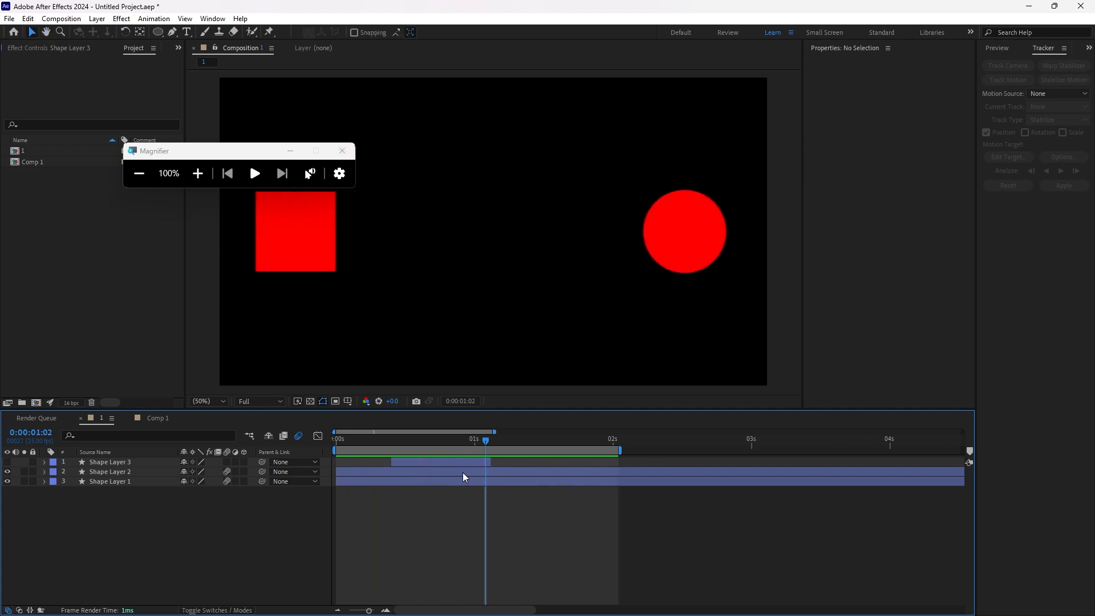
click(451, 463)
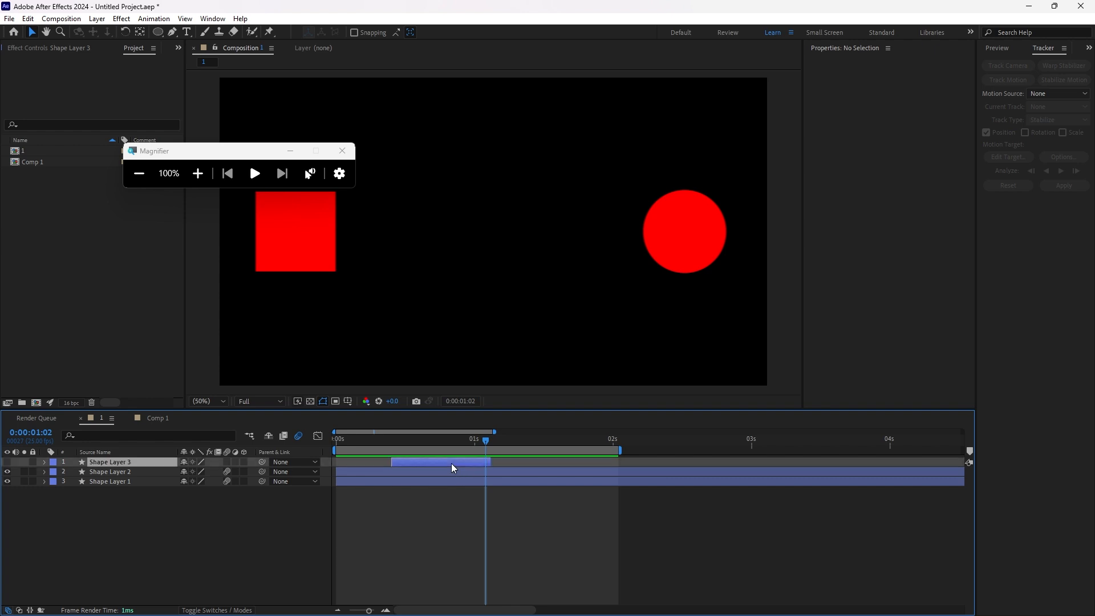
drag(391, 462, 325, 469)
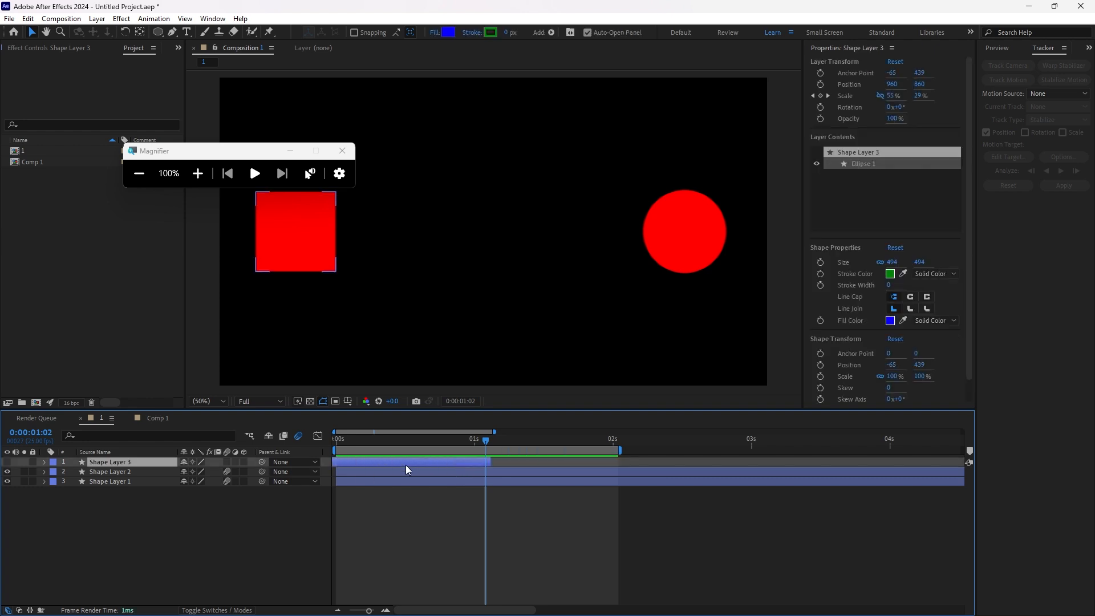
drag(490, 462, 1092, 501)
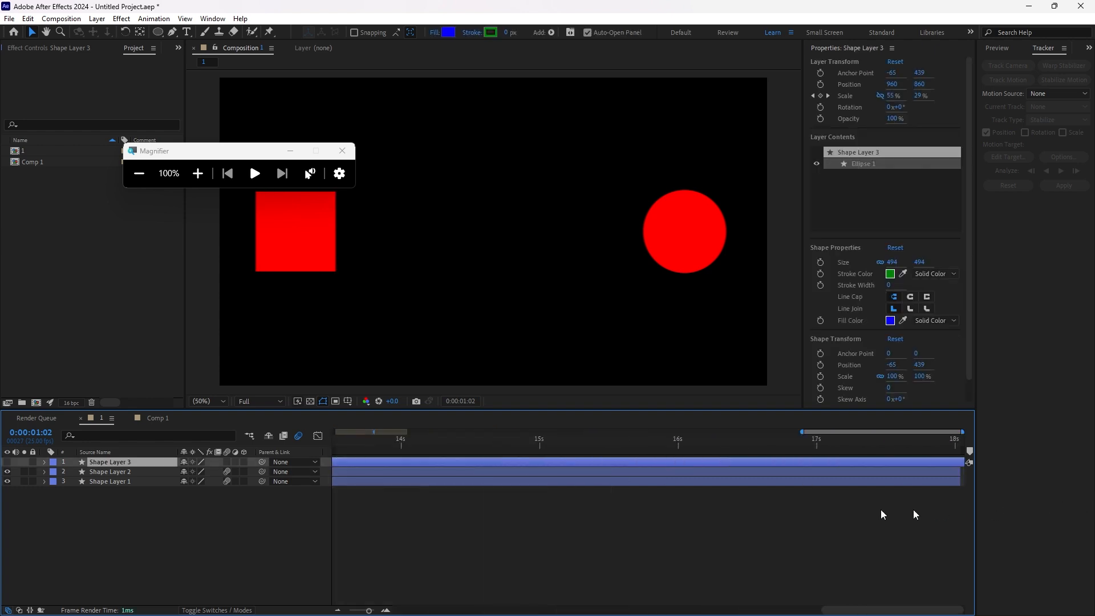
drag(498, 442, 148, 458)
key(Home)
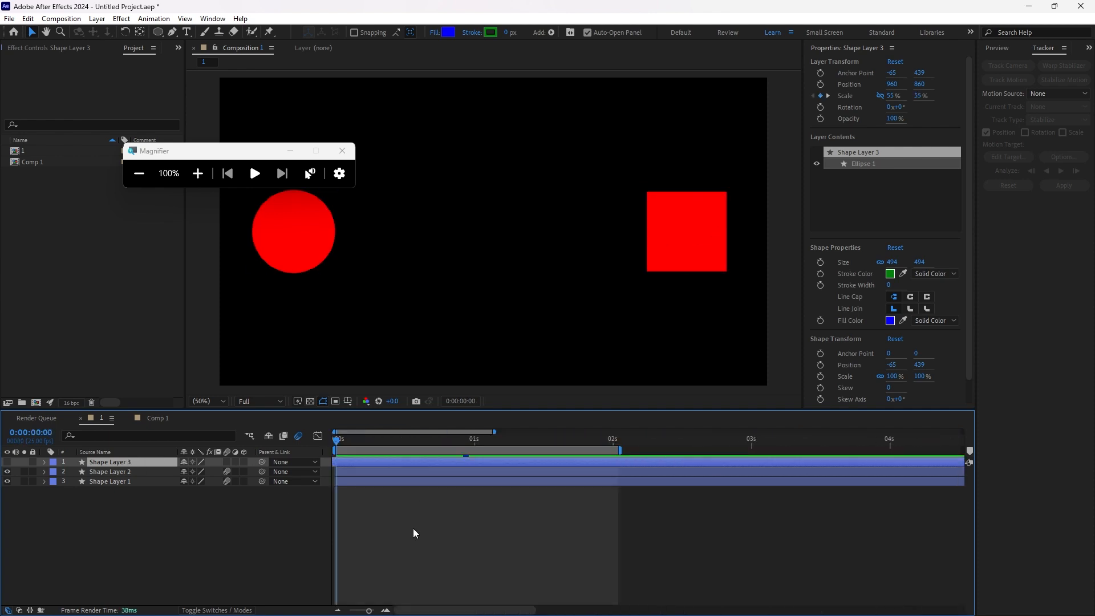
Split all three shape layers at 0:00:01:00 and deselect them
click(413, 528)
click(366, 467)
click(358, 463)
click(350, 508)
click(348, 459)
drag(364, 441, 474, 458)
drag(421, 540, 379, 456)
drag(122, 513, 100, 459)
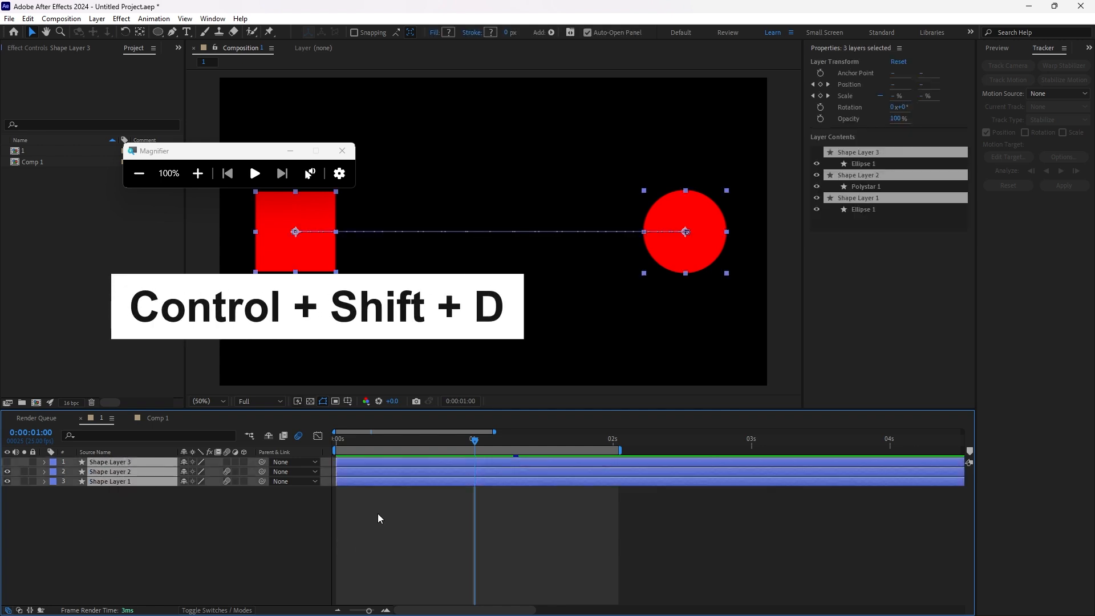
key(ctrl+shift+d)
drag(131, 553, 105, 455)
click(497, 541)
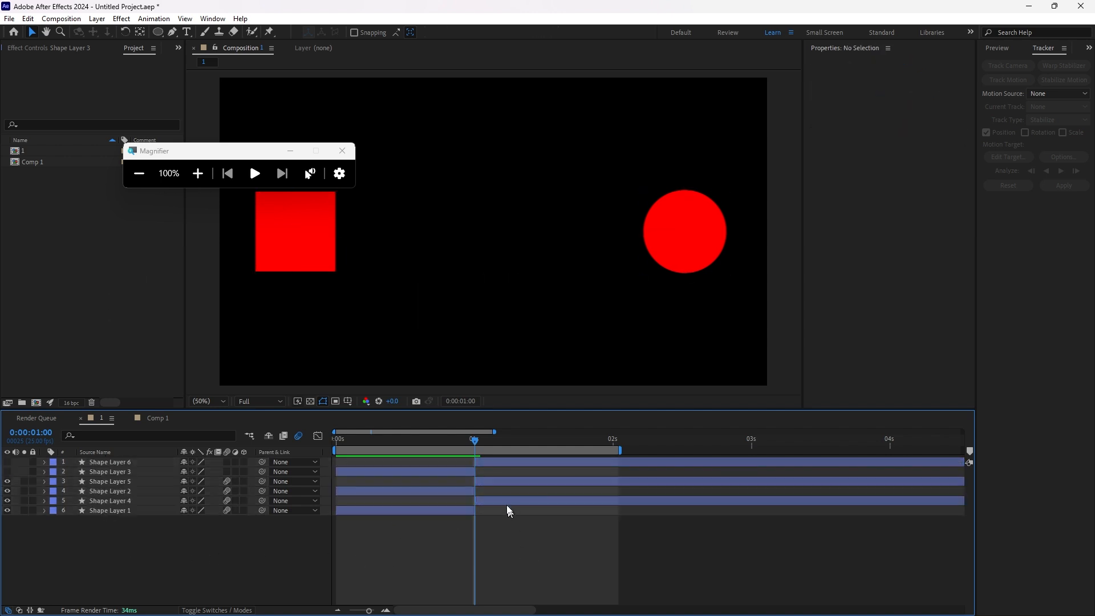
Bring Shape Layers 4, 5 and 6 to the front of the layer stack and scrub back to 0:00:00:07
click(505, 501)
ctrl+click(494, 477)
ctrl+click(491, 463)
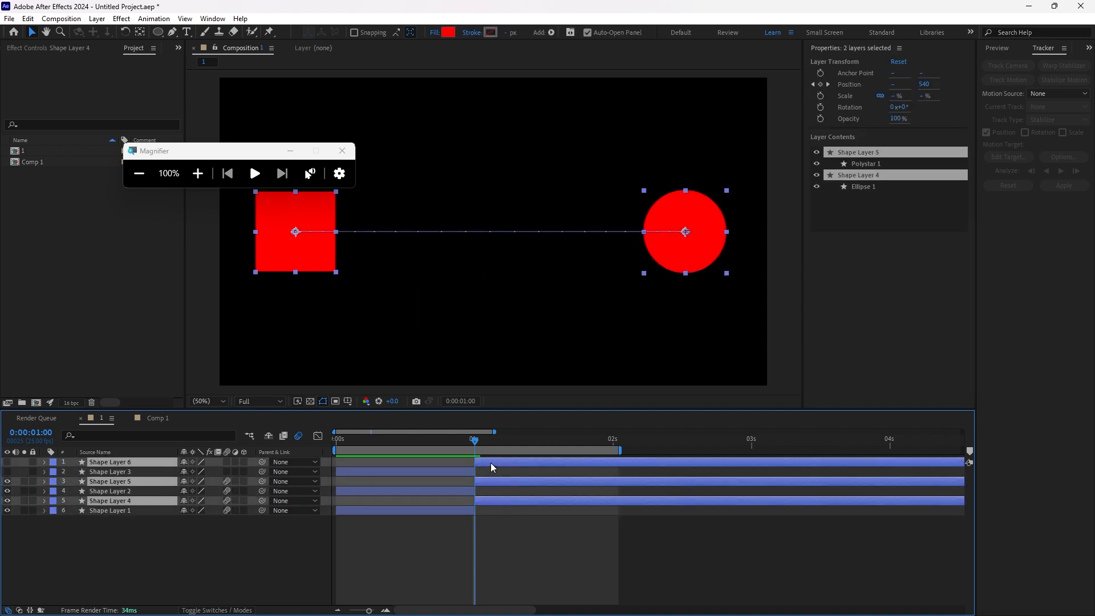
key(ctrl+shift+bracketright)
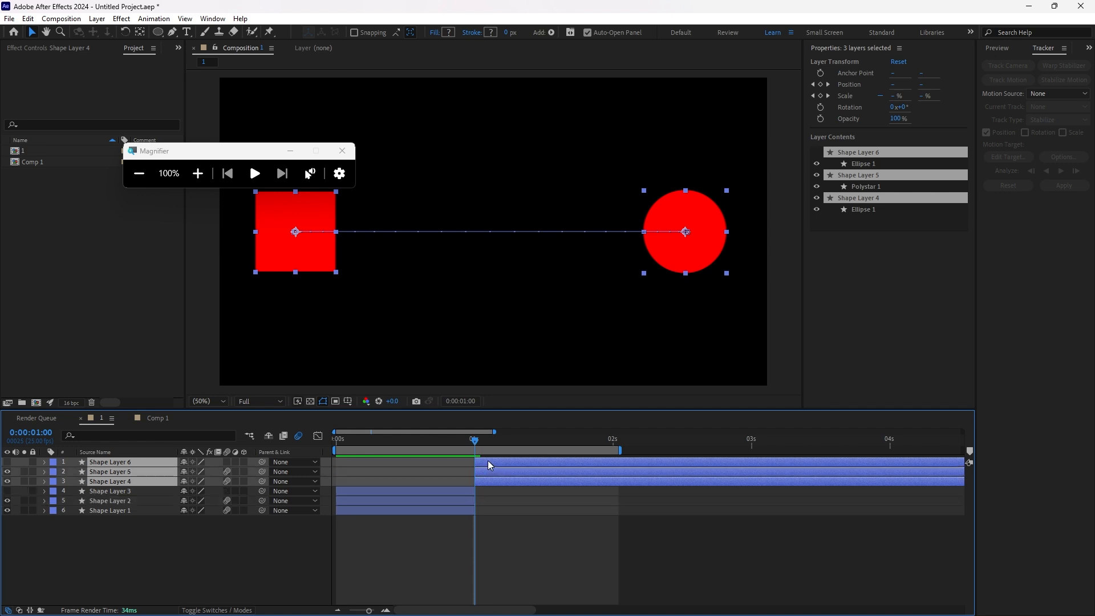
click(502, 541)
drag(463, 440, 378, 512)
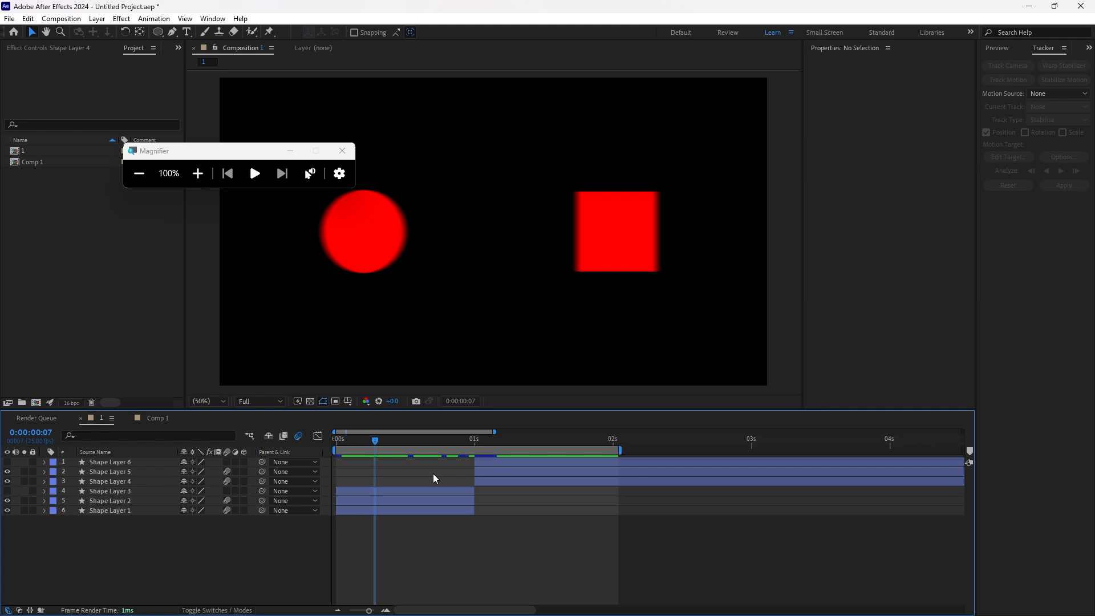
Trim both the end and the start of Shape Layers 4, 5 and 6 at 0:00:01:12 and undo both trims
click(510, 473)
drag(508, 447, 540, 444)
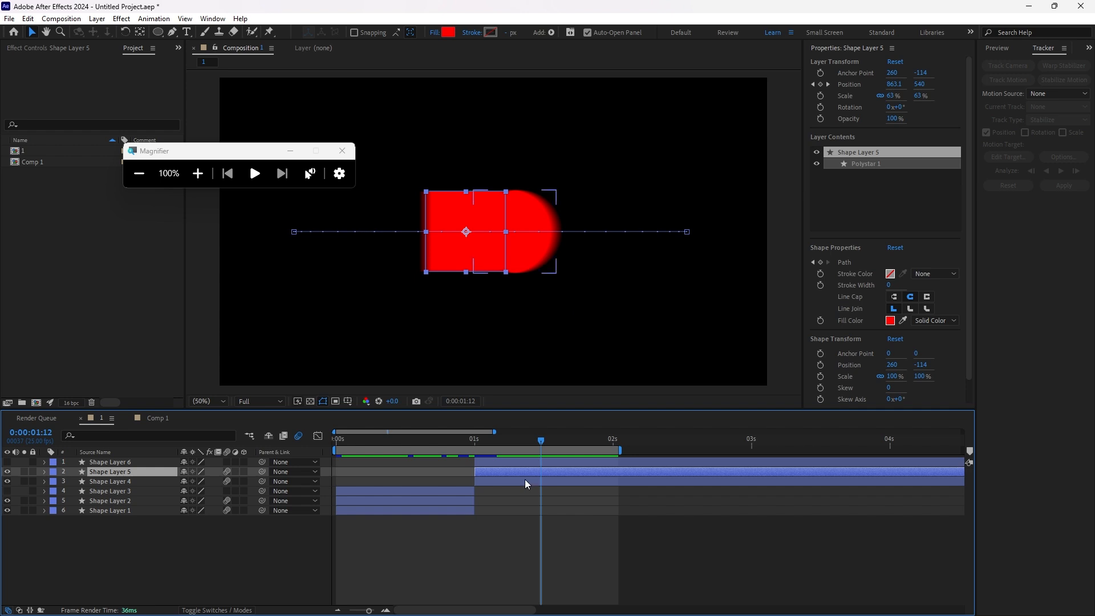
click(525, 481)
shift+click(523, 463)
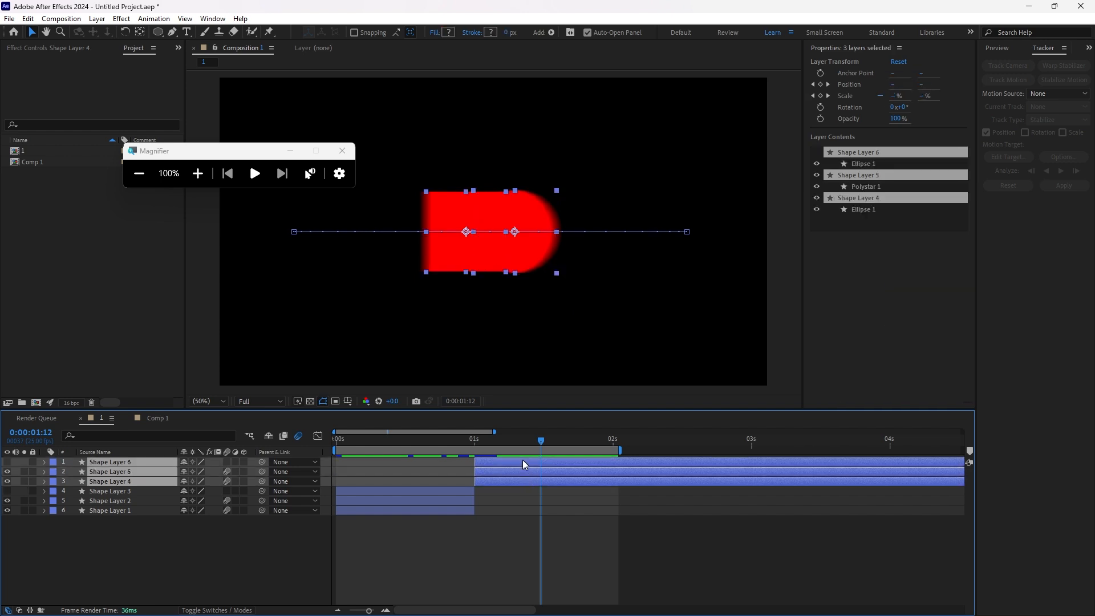
key(alt+bracketright)
key(alt+bracketleft)
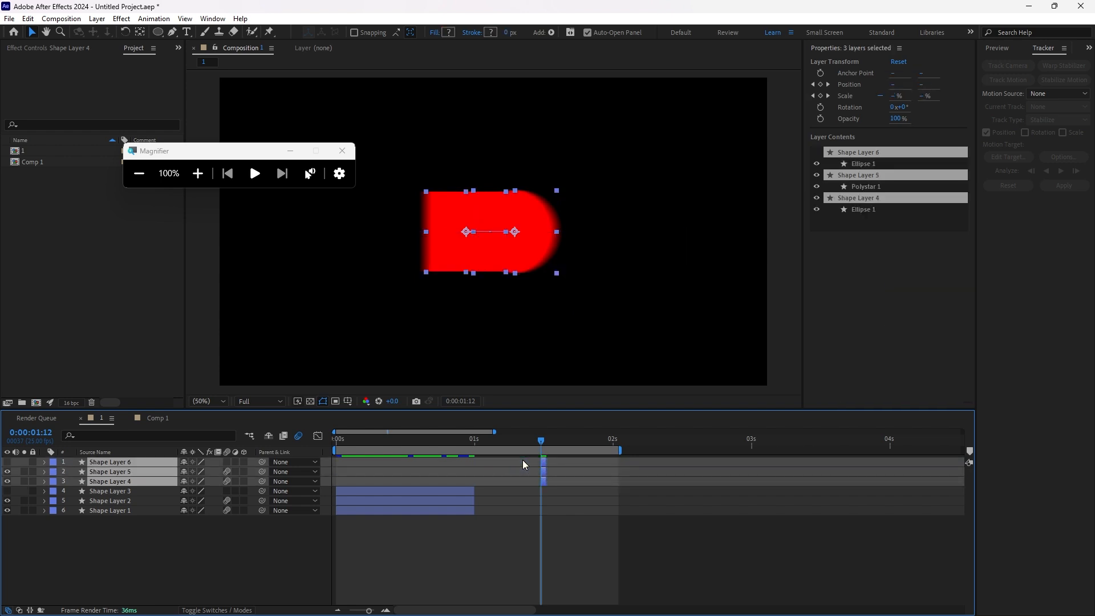
key(ctrl+z)
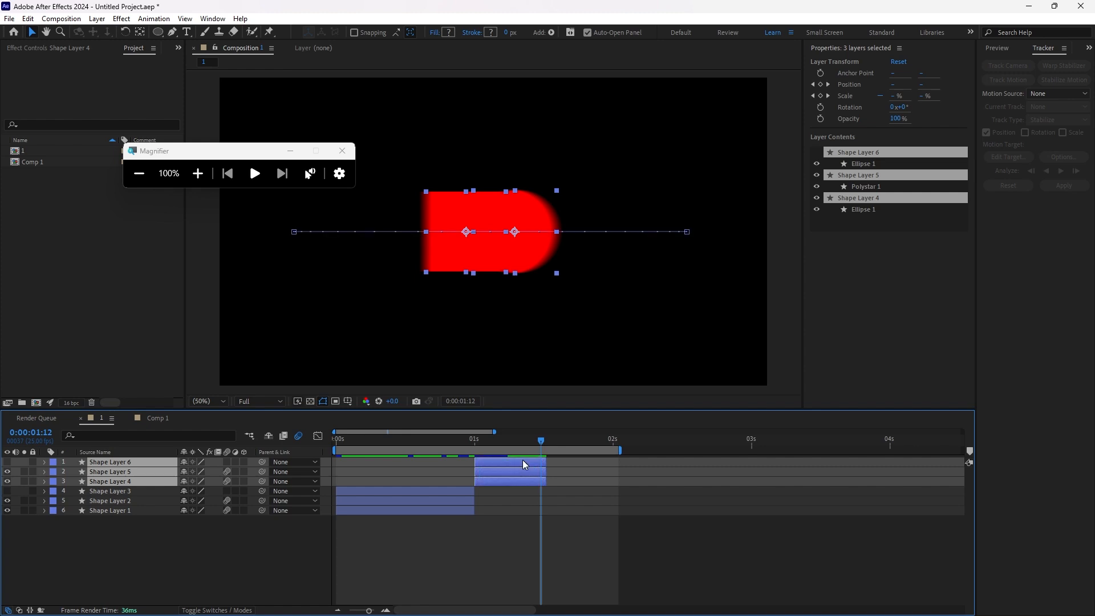
key(ctrl+z)
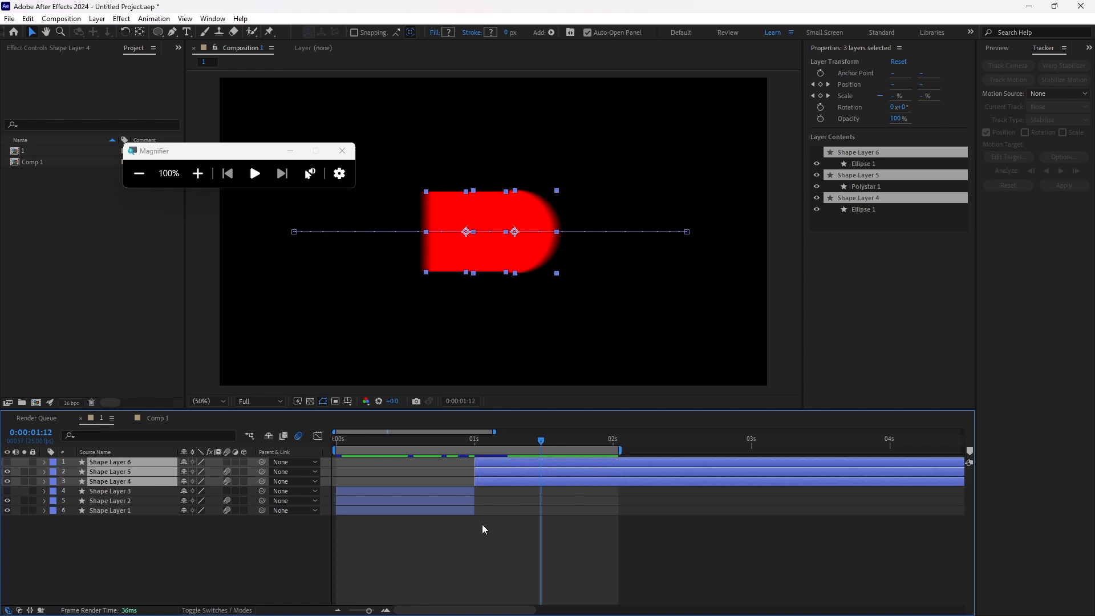
Return the playhead to the start of Shape Layers 4, 5 and 6 and delete these layers
key(i)
key(Delete)
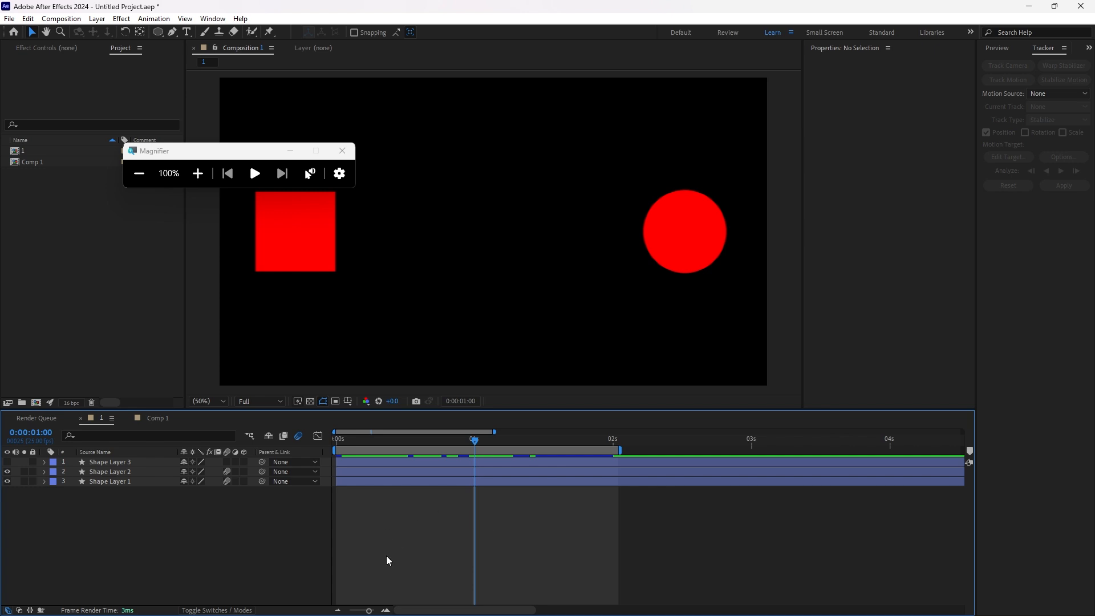
Select Shape Layer 1 and duplicate it repeatedly until the copies reach Shape Layer 20
click(681, 207)
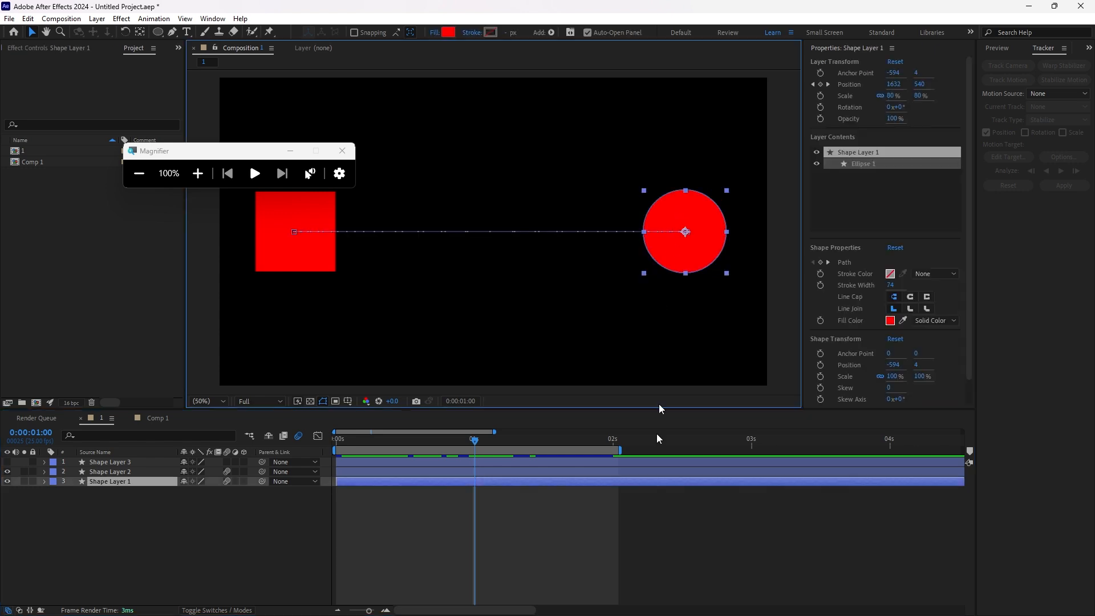
click(340, 540)
click(361, 482)
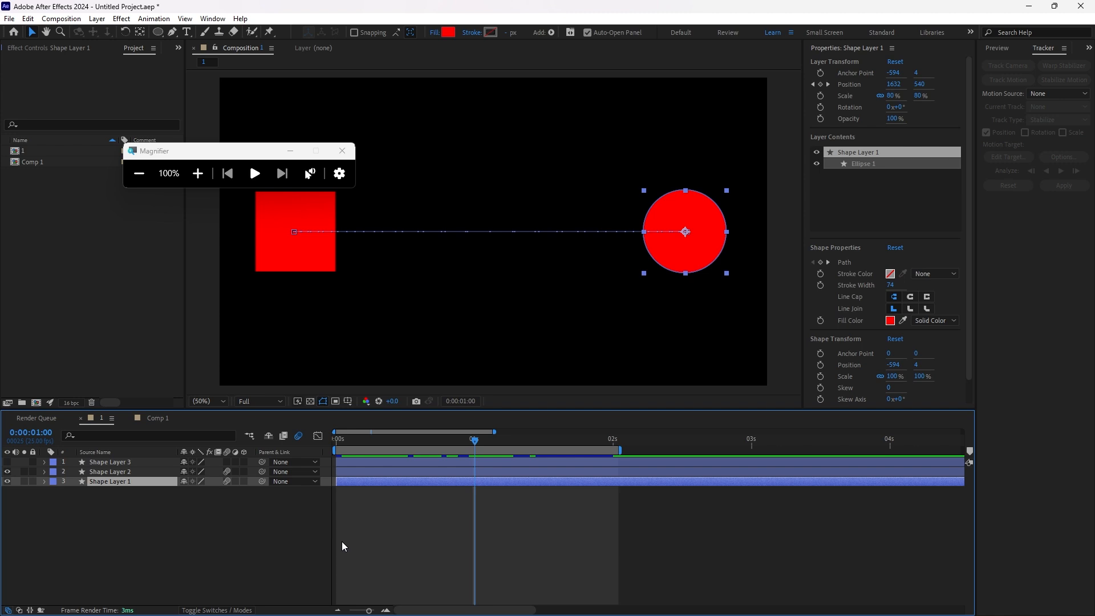
key(ctrl+d)
key(ctrl+d)
key(ctrl+d)
key(ctrl+d)
key(ctrl+d)
key(ctrl+d)
key(ctrl+d)
key(ctrl+d)
key(ctrl+d)
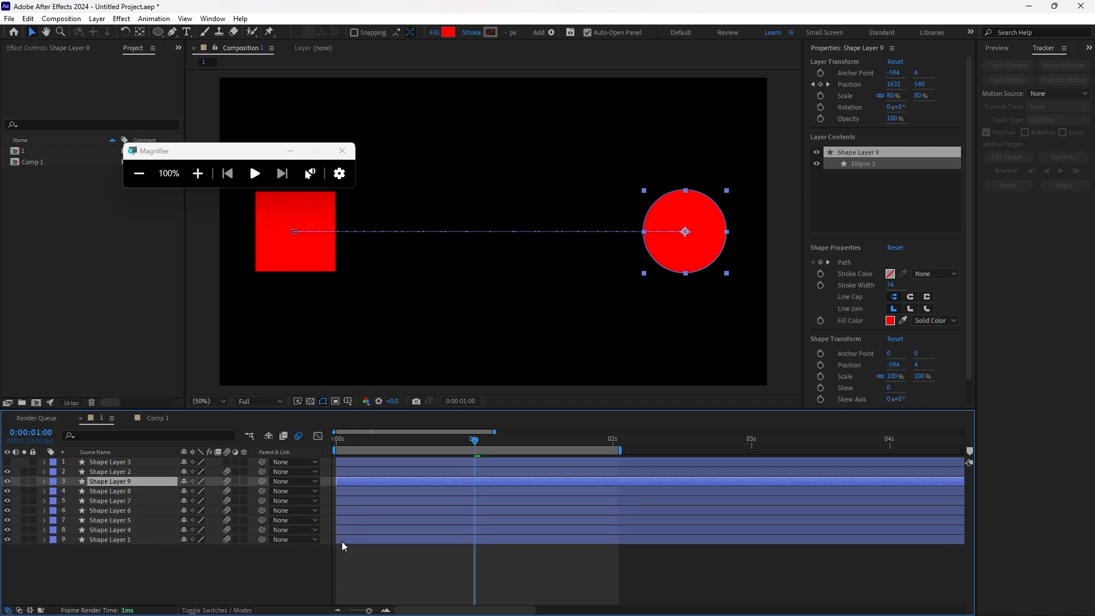
key(ctrl+d)
key(ctrl+d)
key(ctrl+d)
key(ctrl+d)
key(ctrl+d)
key(ctrl+d)
key(ctrl+d)
key(ctrl+d)
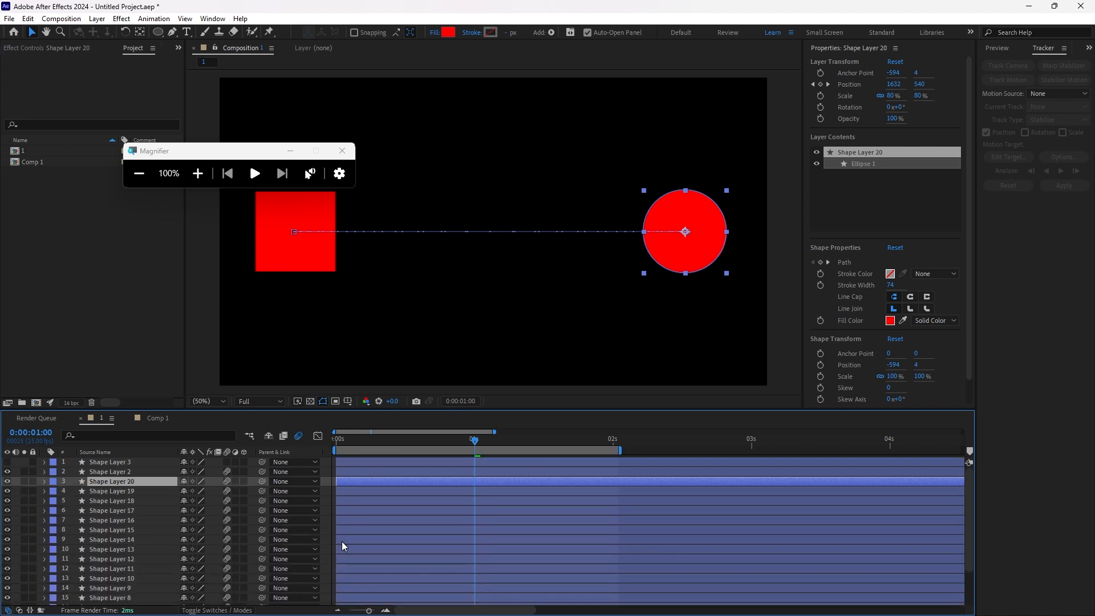
Select the circle in the composition view, reveal its layer at the top of the timeline and look through the layer list
click(323, 522)
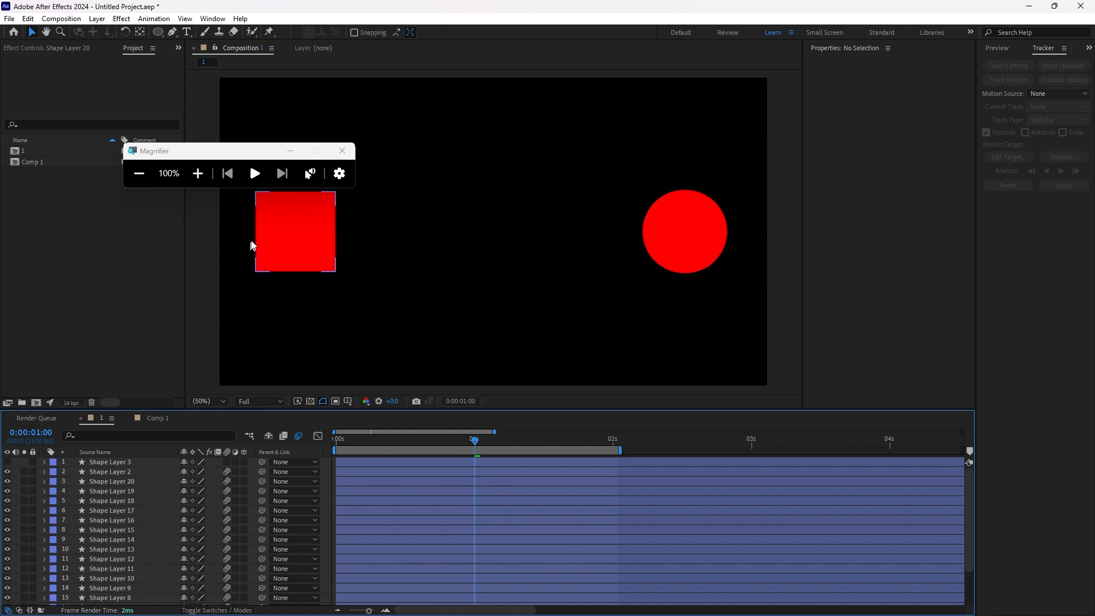
click(672, 222)
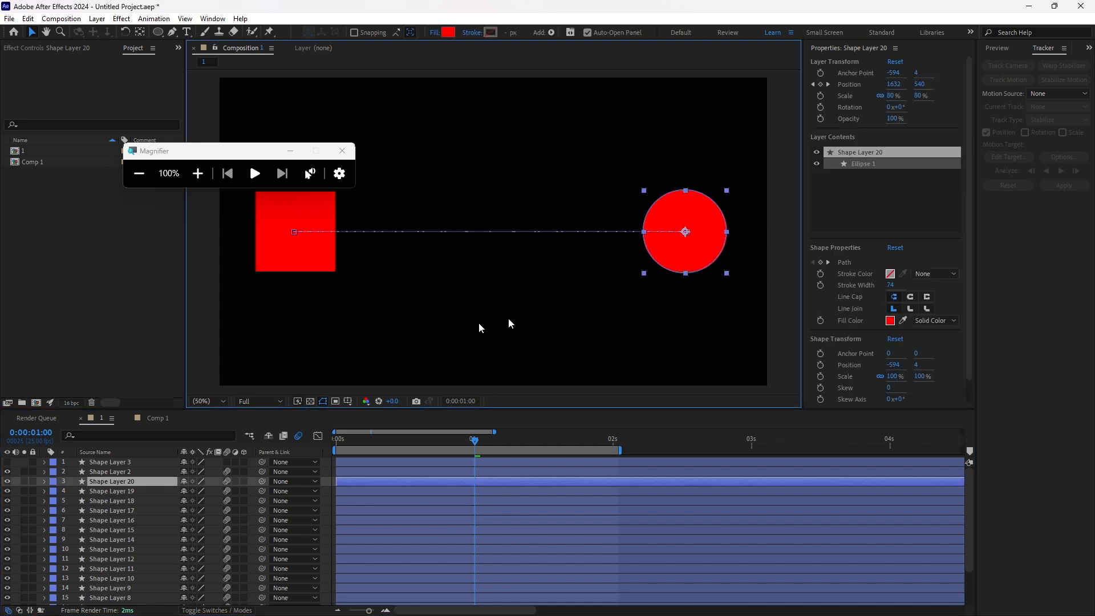
key(x)
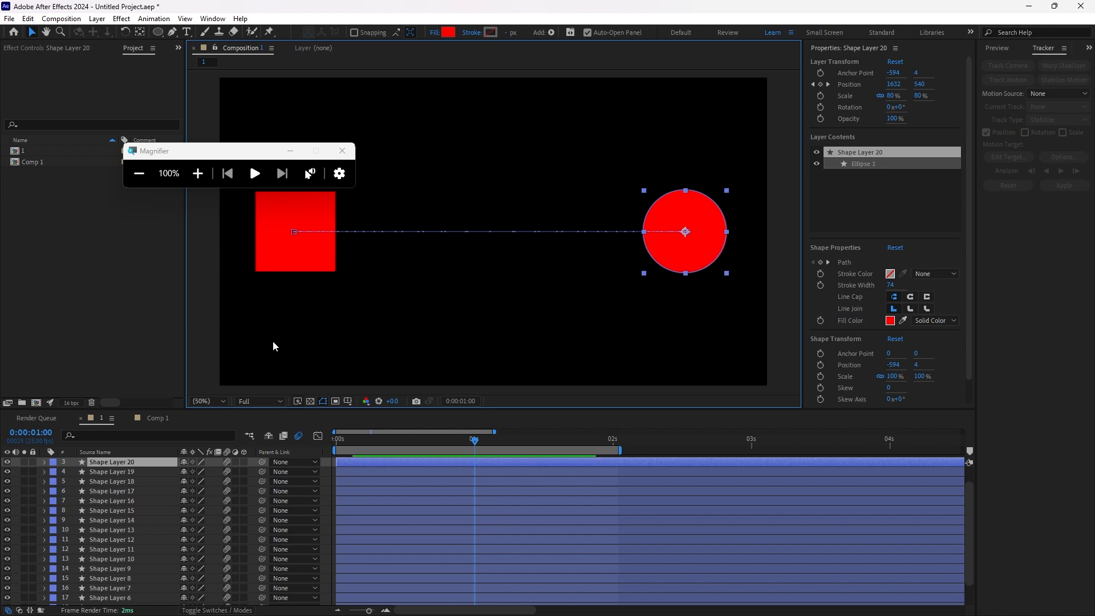
scroll(376, 525, down, 2)
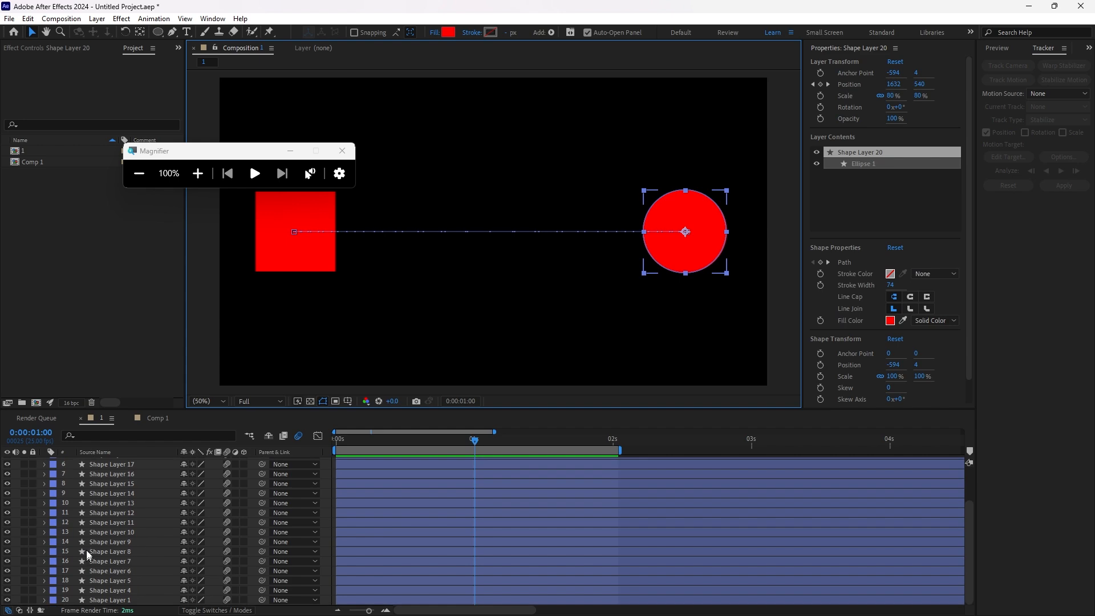
scroll(98, 542, up, 3)
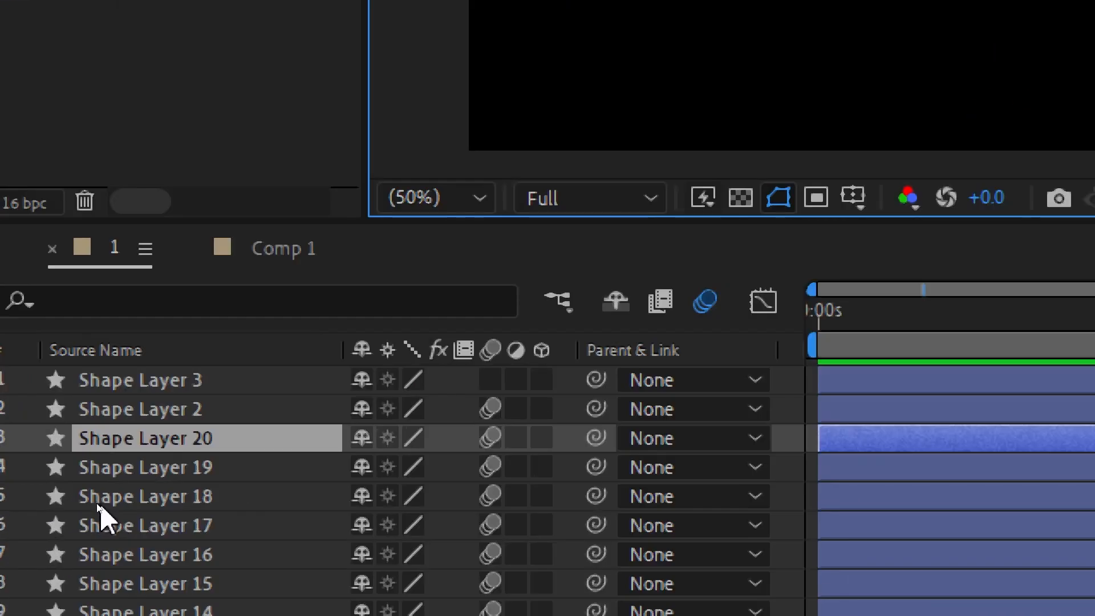
scroll(96, 504, down, 3)
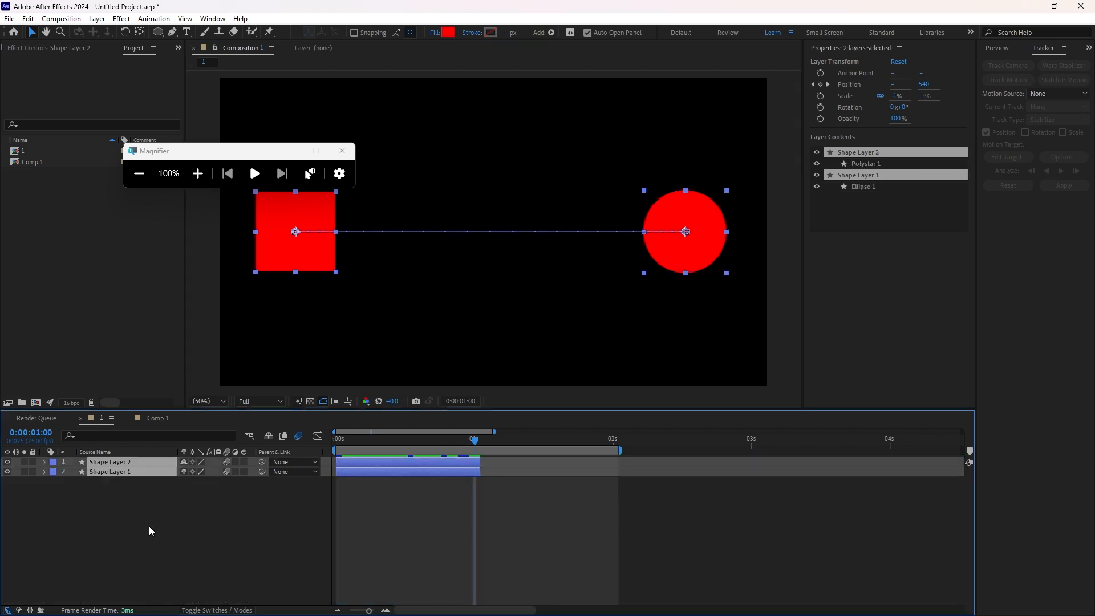
Scrub the playhead over the two shortened layers, return it to the first frame and leave both layers deselected
click(381, 541)
drag(435, 441, 325, 455)
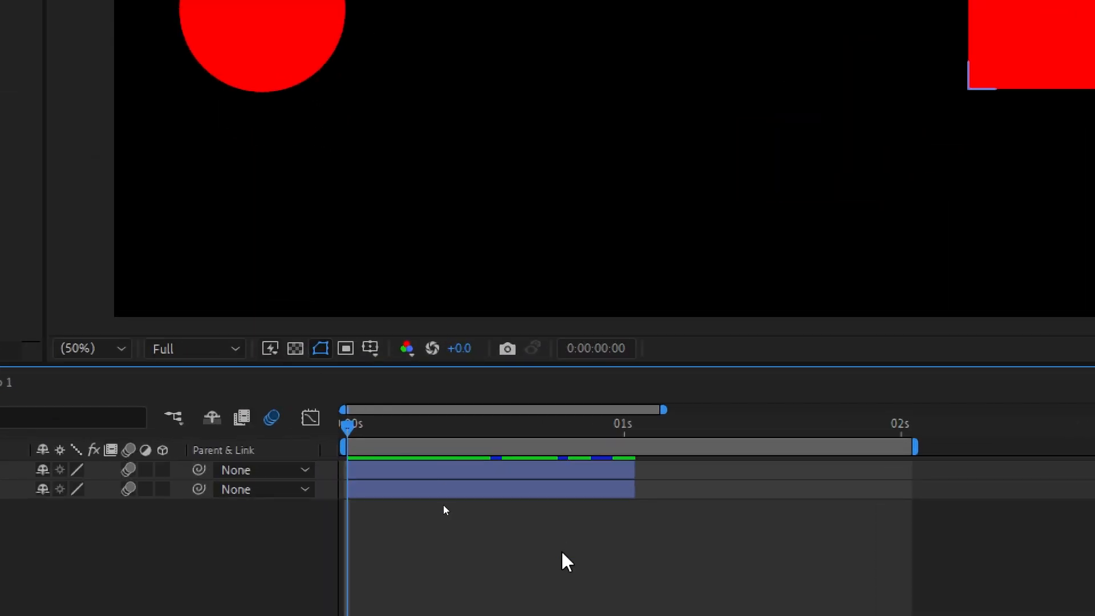
click(489, 471)
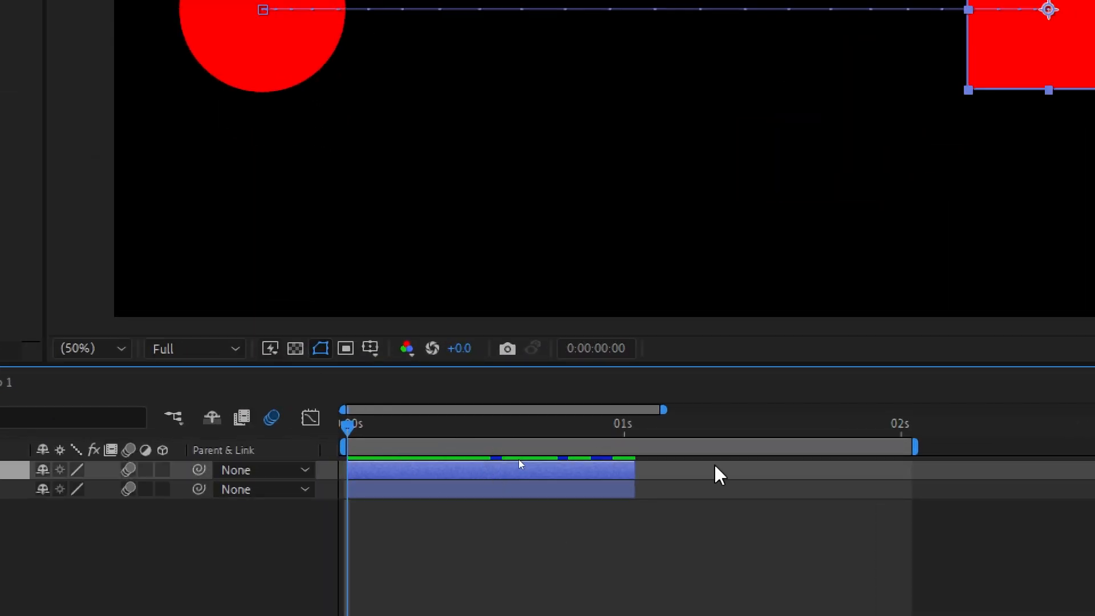
drag(624, 425, 171, 489)
click(510, 573)
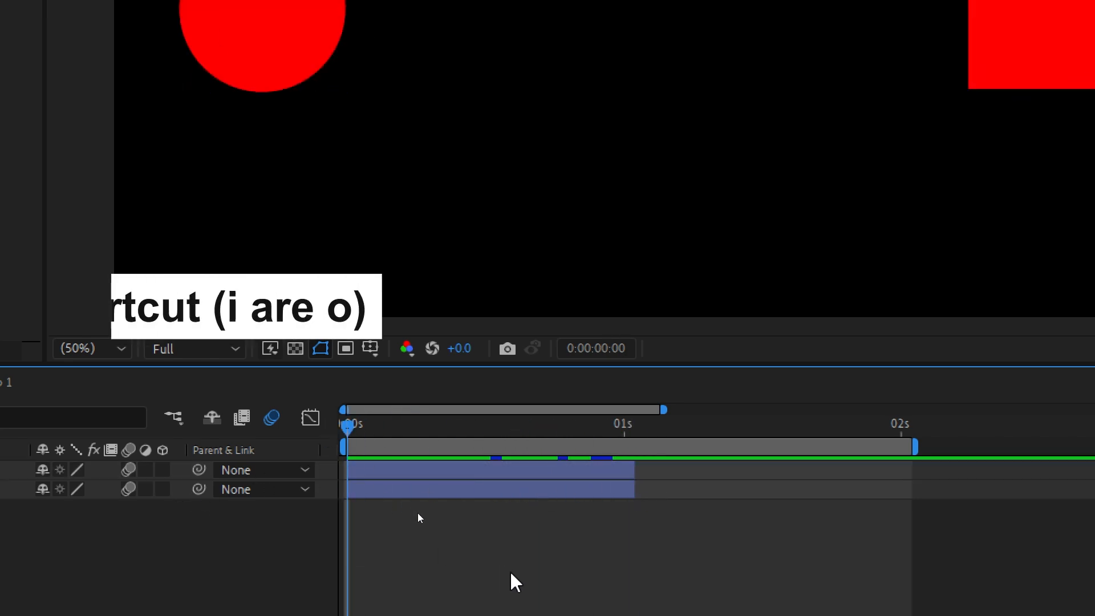
Jump the playhead to Shape Layer 2's out point and back to its in point from several times, ending at the first frame
click(341, 469)
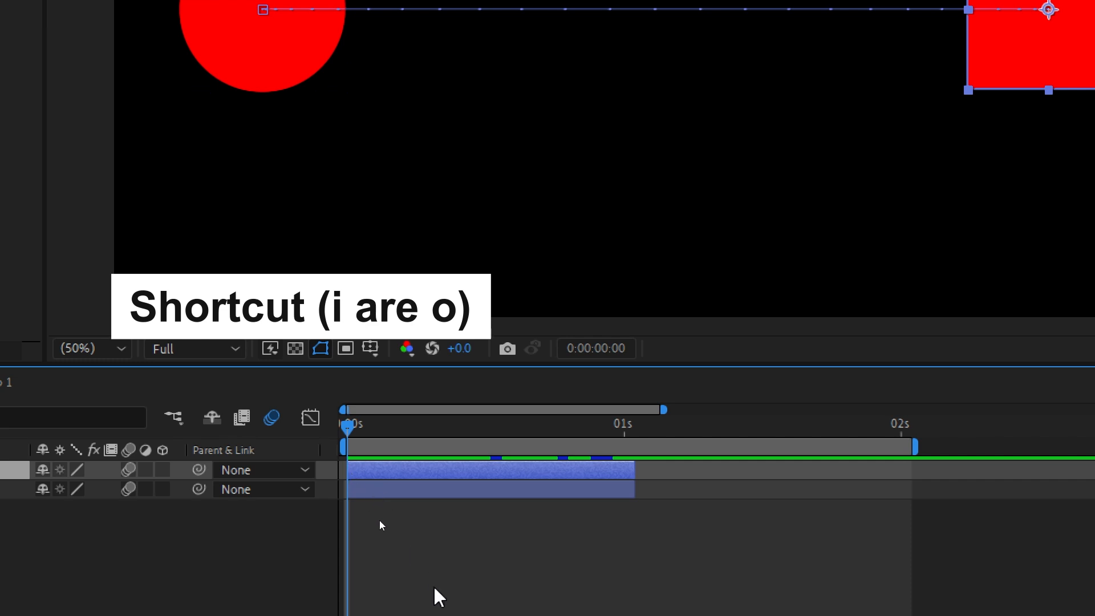
key(o)
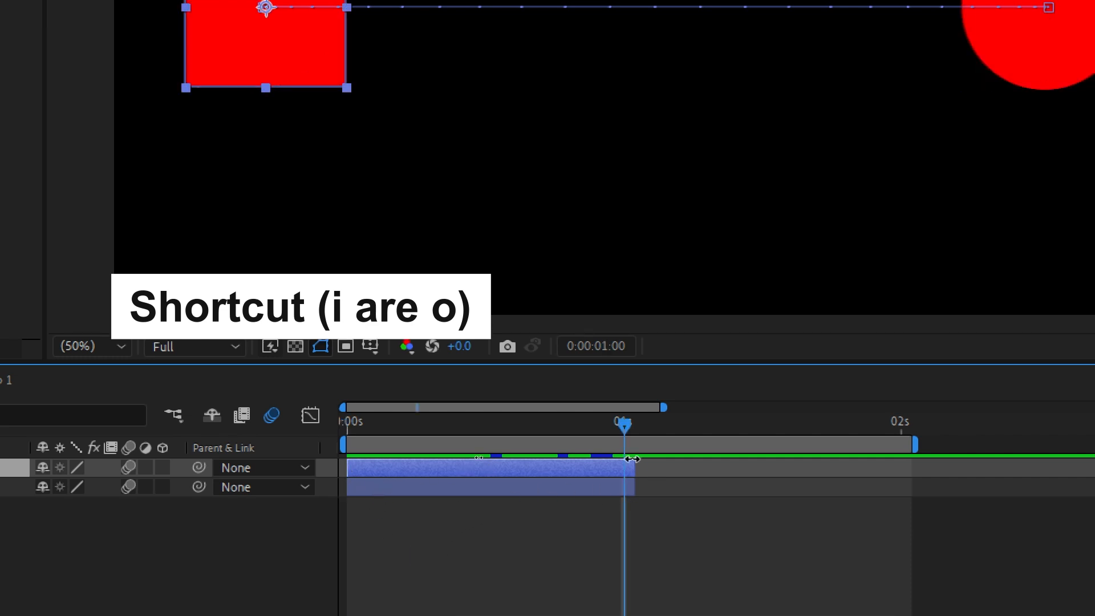
click(536, 426)
key(i)
click(491, 426)
key(i)
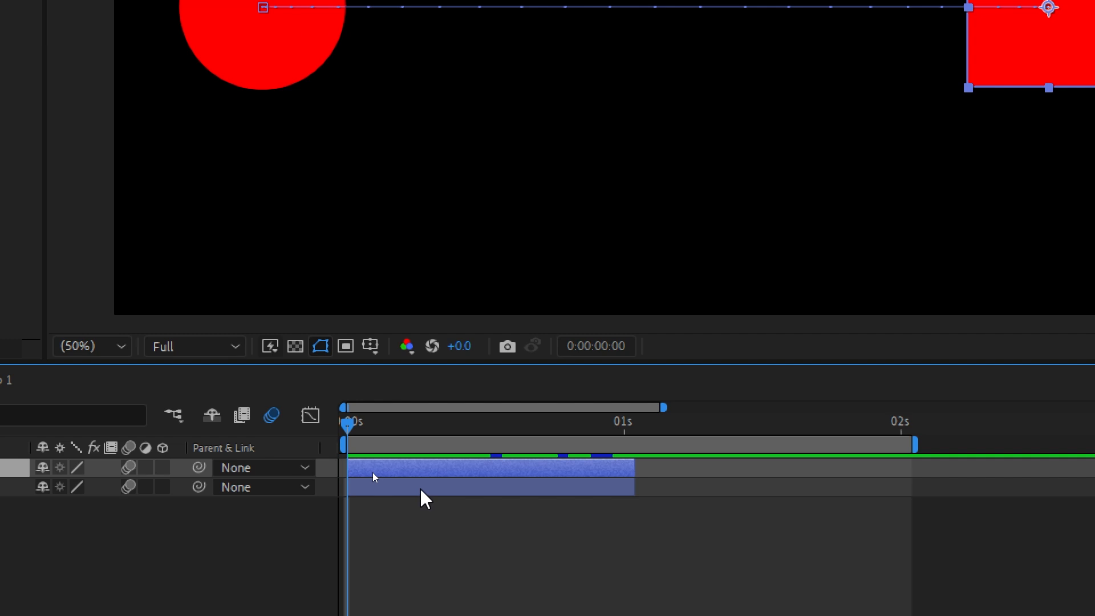
drag(364, 426, 273, 510)
click(422, 528)
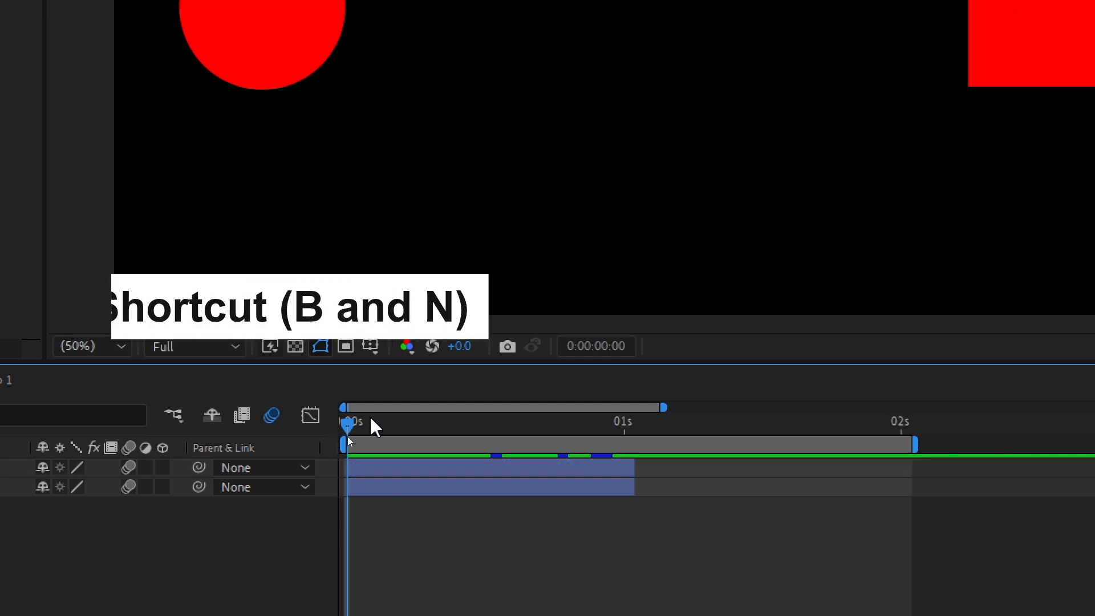
Select the upper shape layer, end the work area at one second and return the playhead to the first frame
click(360, 459)
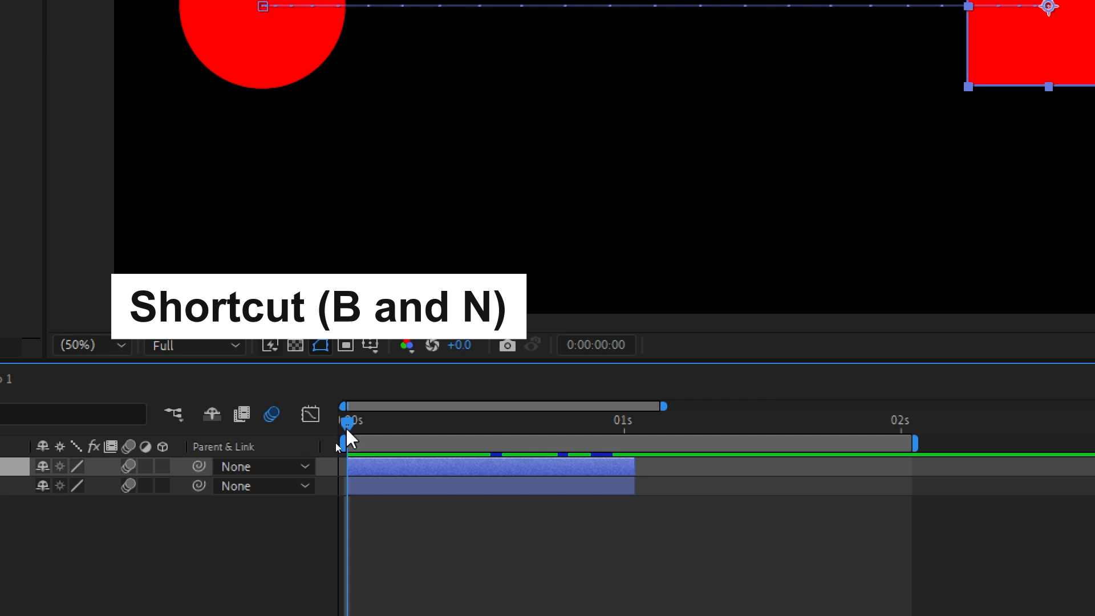
drag(347, 422, 630, 447)
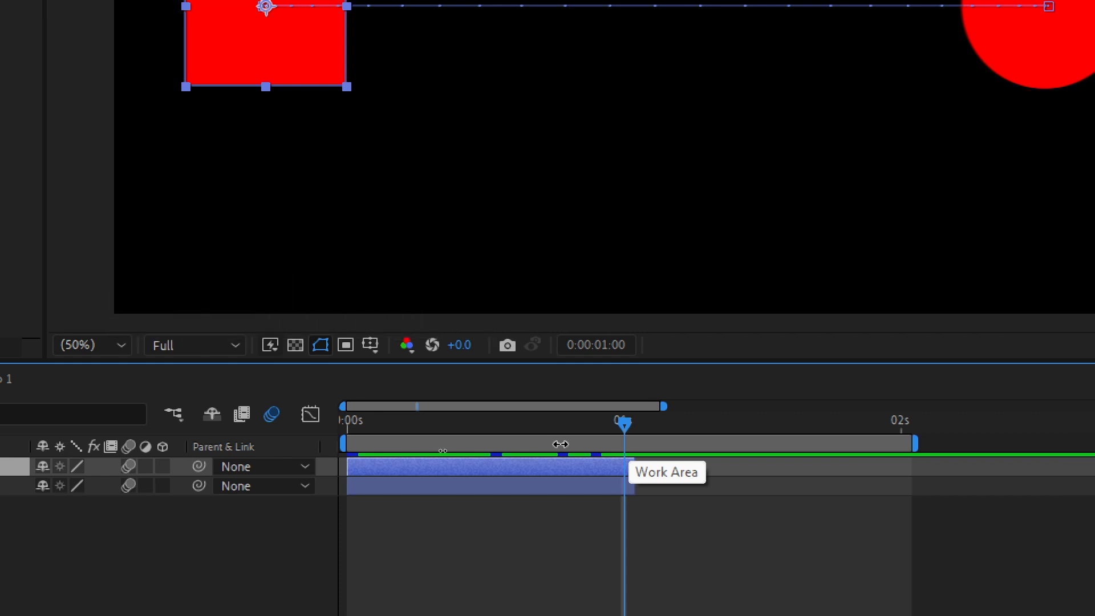
key(n)
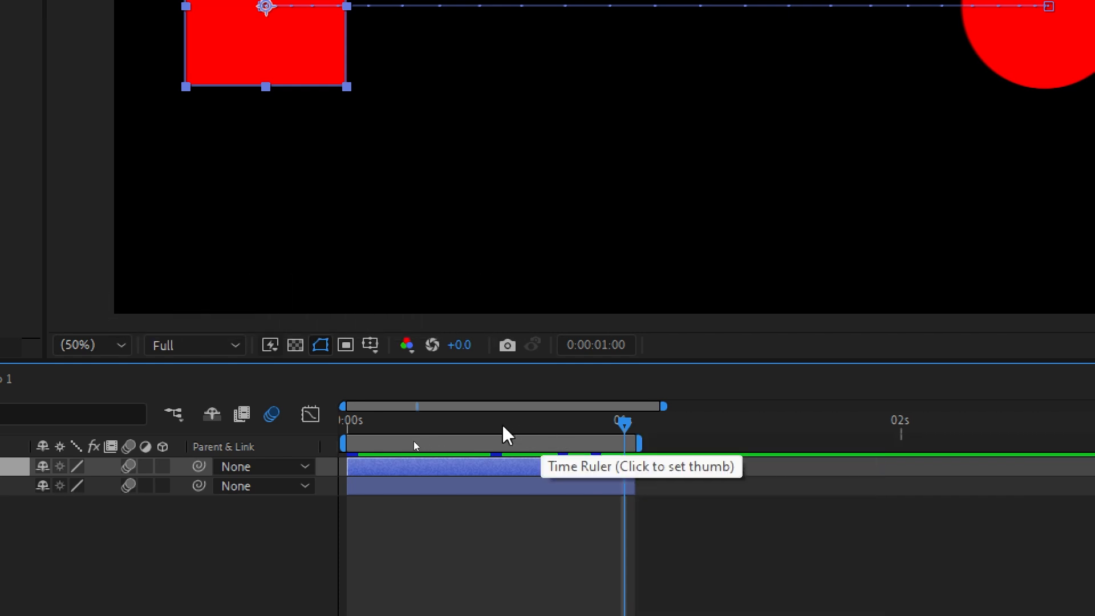
key(Home)
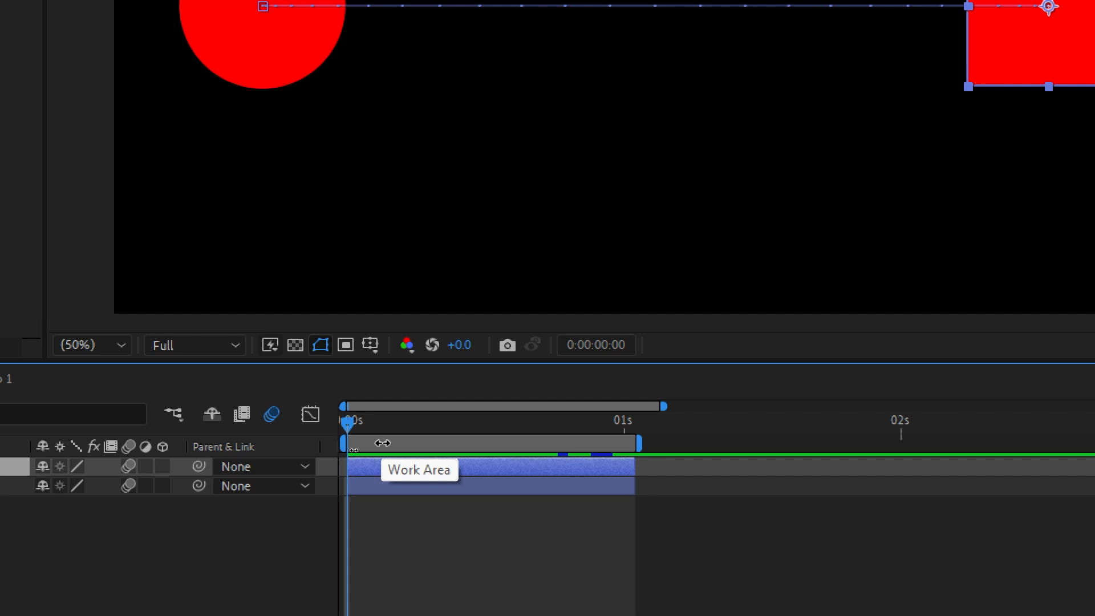
mouse_move(618, 437)
mouse_down()
mouse_move(330, 440)
mouse_move(621, 454)
mouse_up()
key(Home)
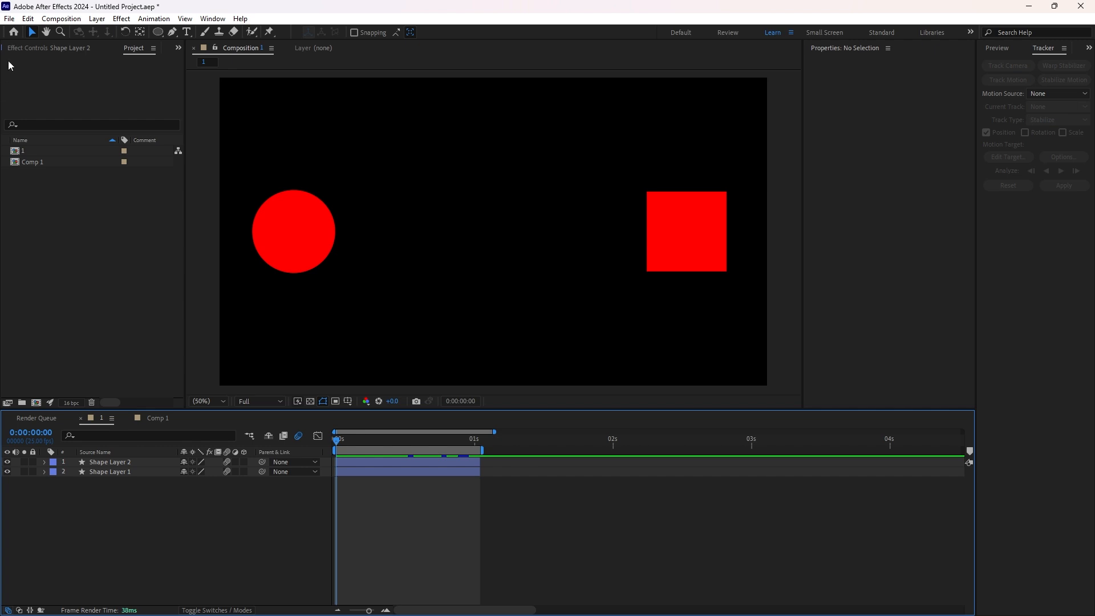
Purge all cache and confirm deleting all files from the disk cache
click(28, 19)
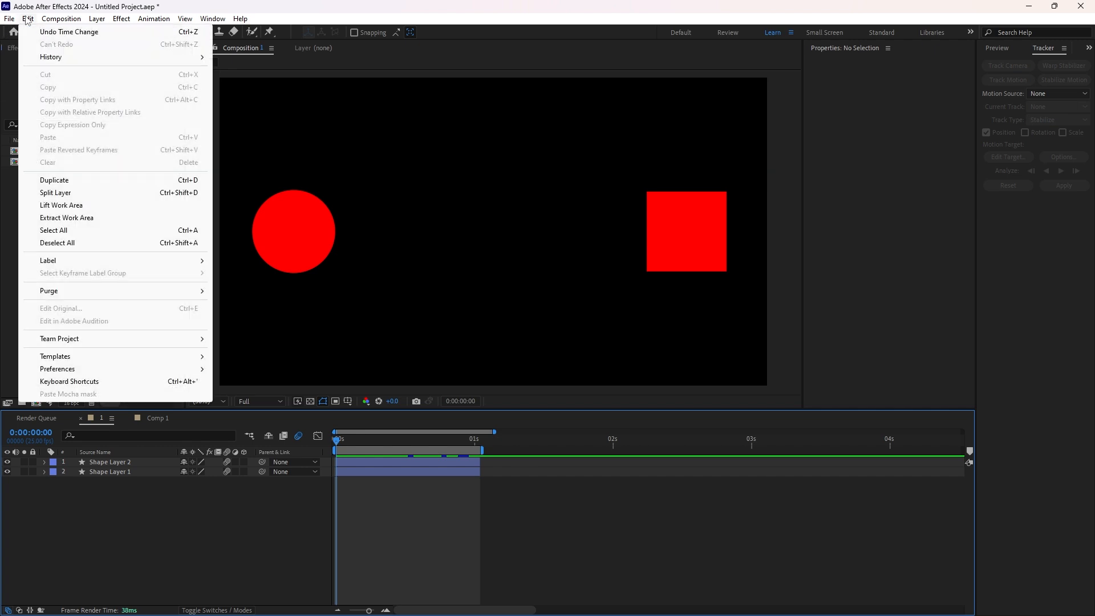
mouse_move(64, 297)
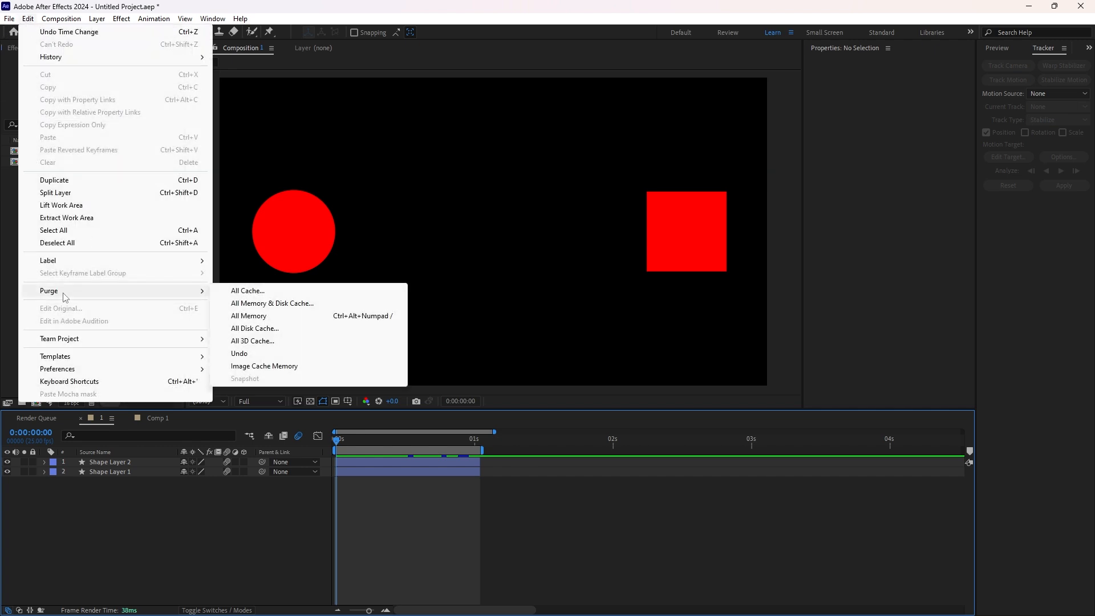
click(254, 293)
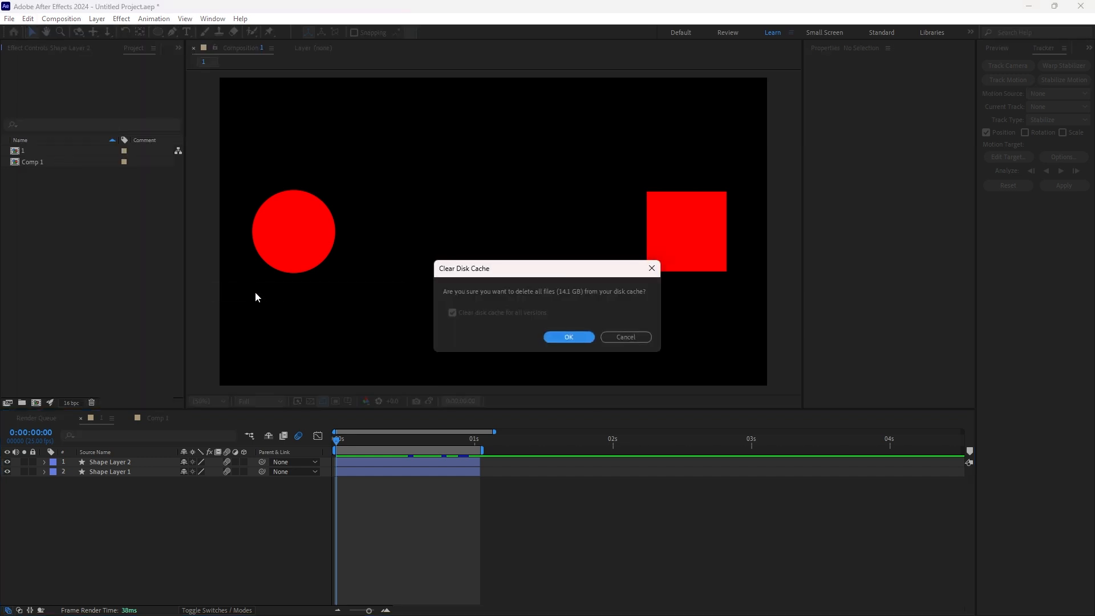
click(569, 337)
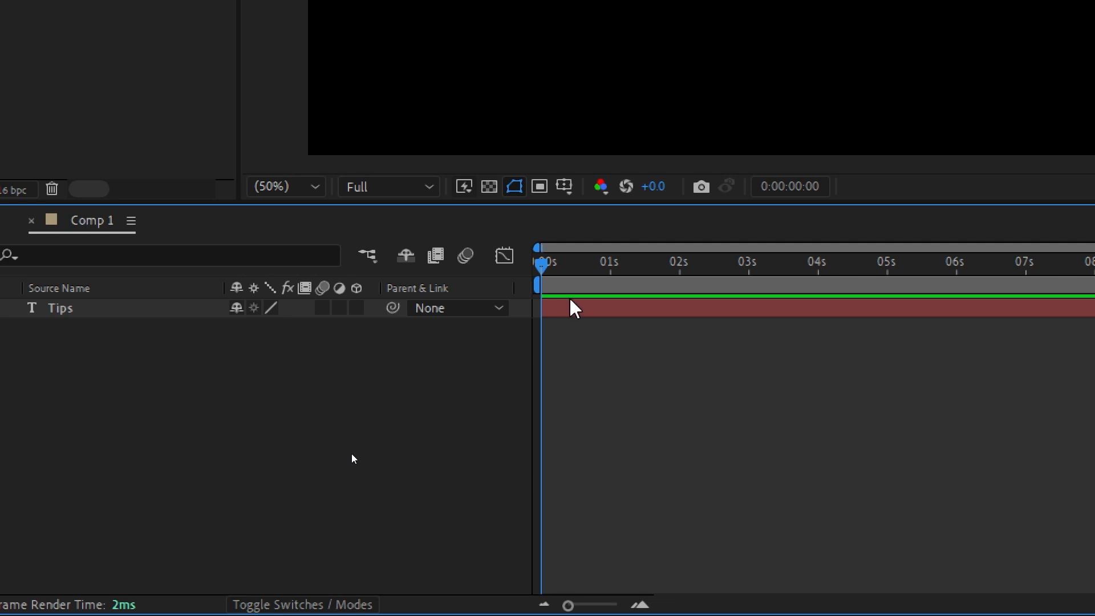
Step the playhead forward from the start of Comp 1 one frame at a time to 0:00:00:03
key(Page_Up)
key(Page_Down)
key(Page_Down)
key(Page_Down)
key(Page_Down)
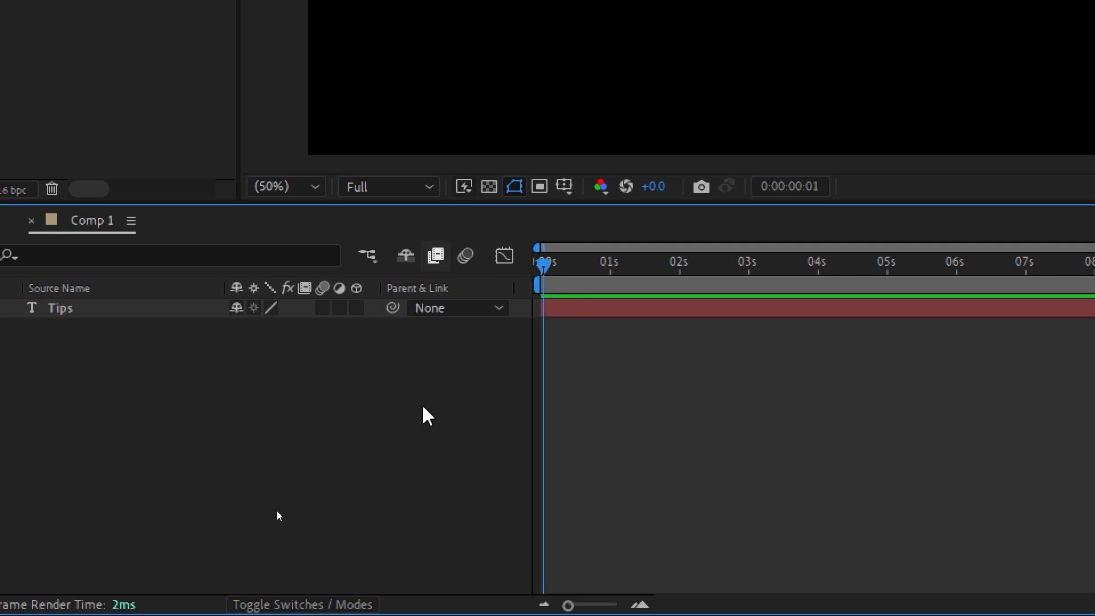
key(equal)
key(equal)
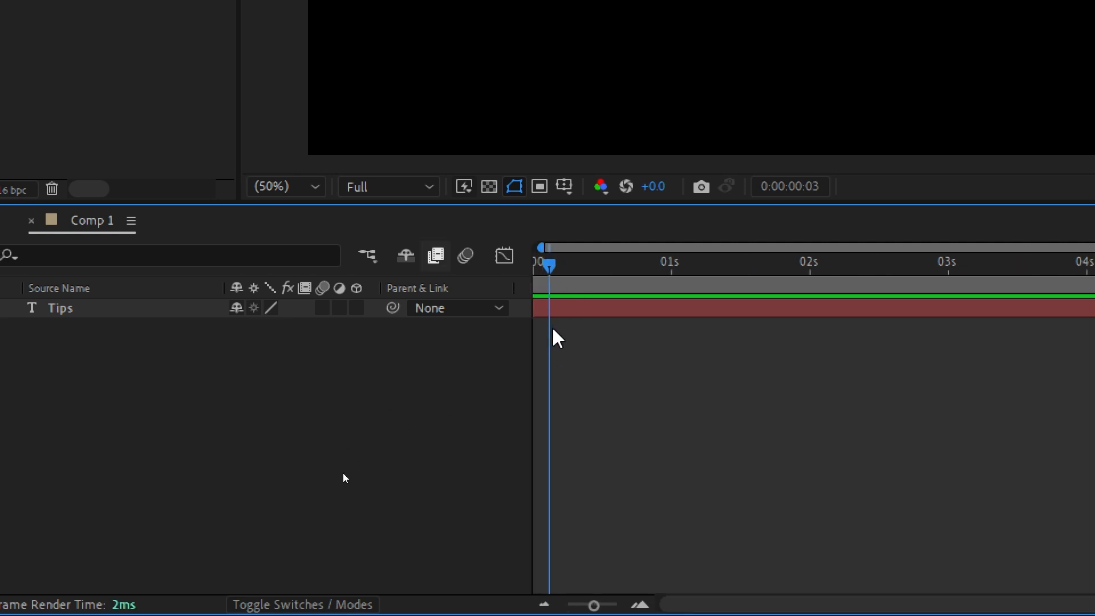
Return the playhead to the first frame, enlarge the time scale to single frames and step frame by frame forward and back to the start
drag(581, 263, 506, 274)
key(equal)
key(equal)
key(equal)
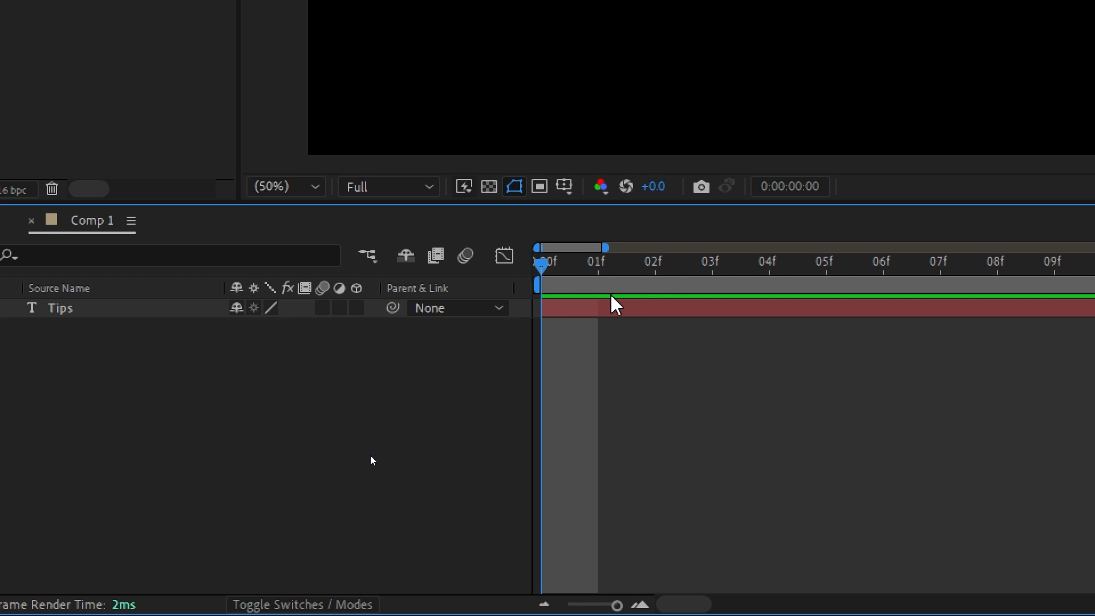
key(Page_Down)
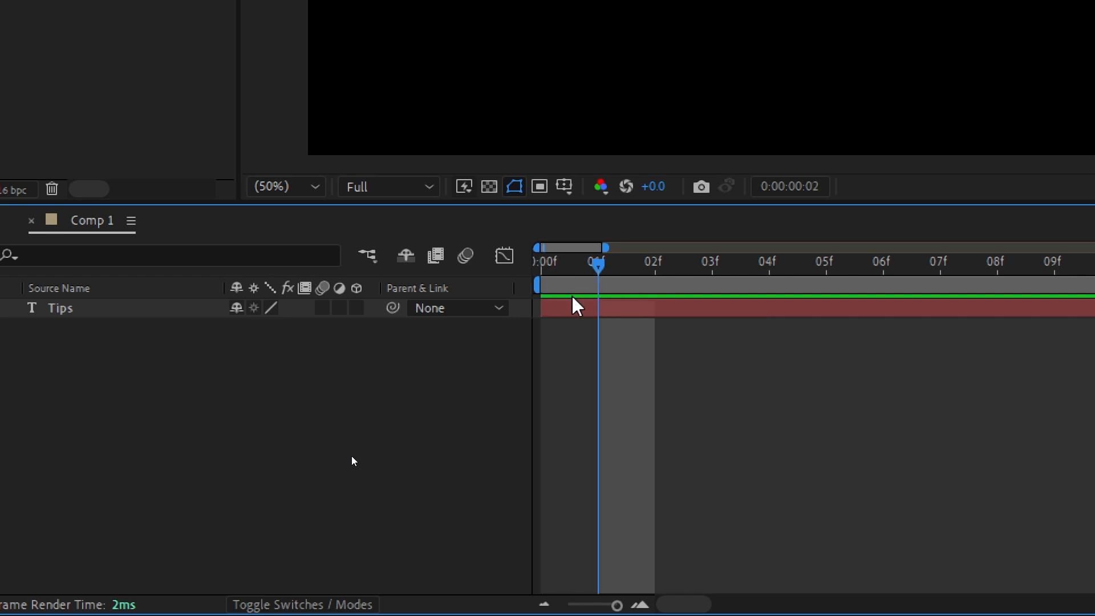
key(Page_Down)
key(Page_Down)
key(Page_Down)
key(Page_Down)
key(Page_Down)
key(Page_Down)
key(Page_Up)
key(Page_Up)
key(Page_Up)
key(Page_Up)
key(Page_Up)
key(Page_Up)
key(Page_Up)
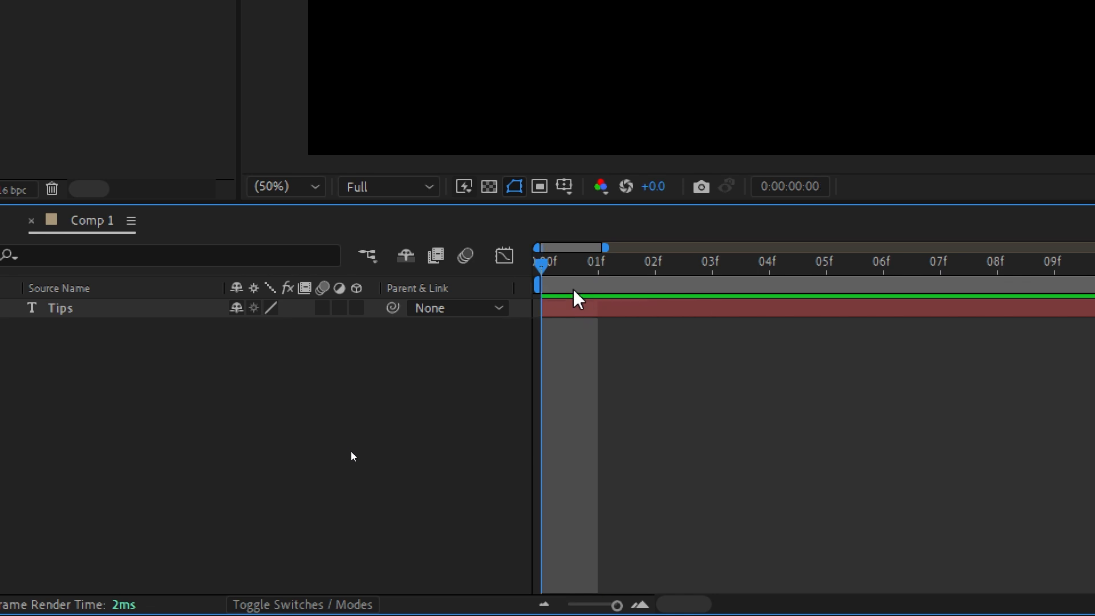
Shrink the time scale to five-frame marks and jump the playhead forward and back repeatedly in ten-frame steps, ending at 0:00:00:10
key(minus)
key(minus)
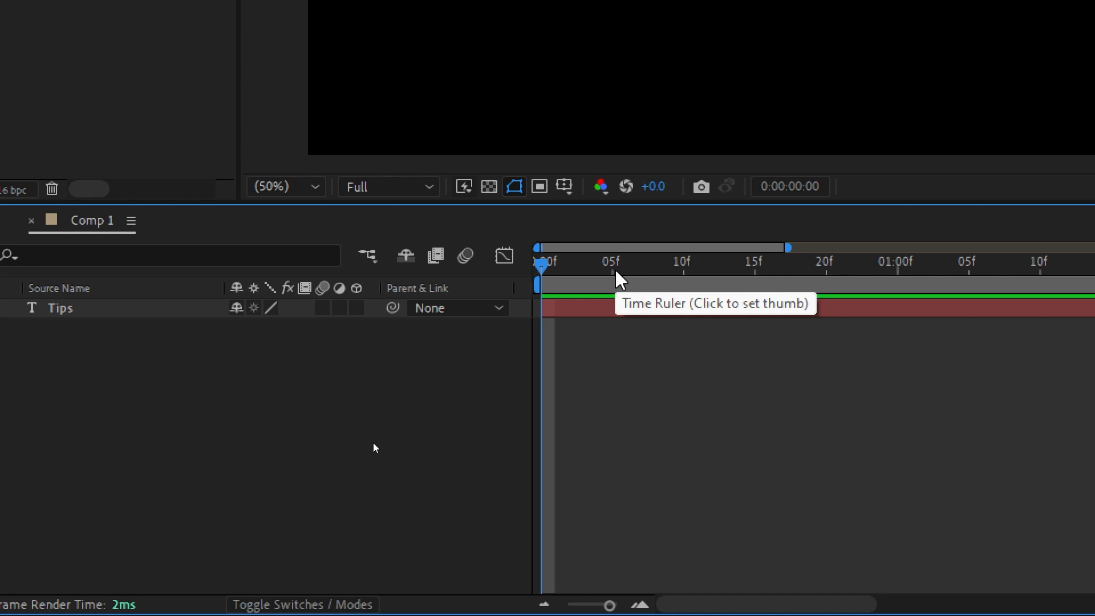
key(shift+Page_Down)
key(shift+Page_Up)
key(shift+Page_Down)
key(shift+Page_Down)
key(shift+Page_Down)
key(shift+Page_Down)
key(shift+Page_Up)
key(shift+Page_Up)
key(shift+Page_Up)
key(shift+Page_Up)
key(shift+Page_Up)
key(shift+Page_Down)
key(shift+Page_Down)
key(shift+Page_Down)
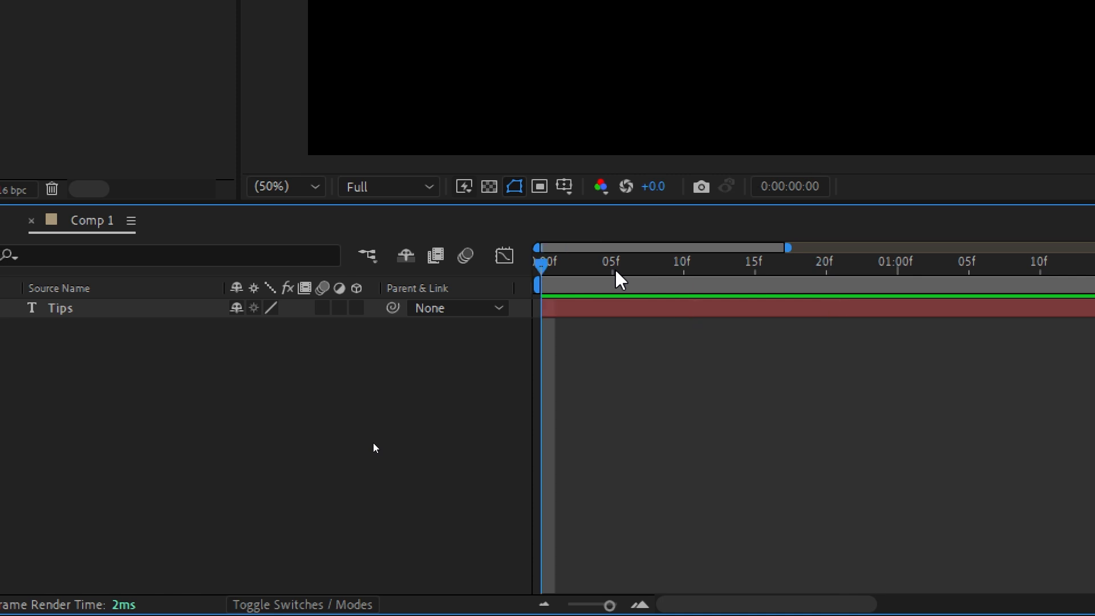
key(shift+Page_Down)
key(shift+Page_Down)
key(shift+Page_Down)
key(shift+Page_Up)
key(shift+Page_Up)
key(shift+Page_Up)
key(shift+Page_Up)
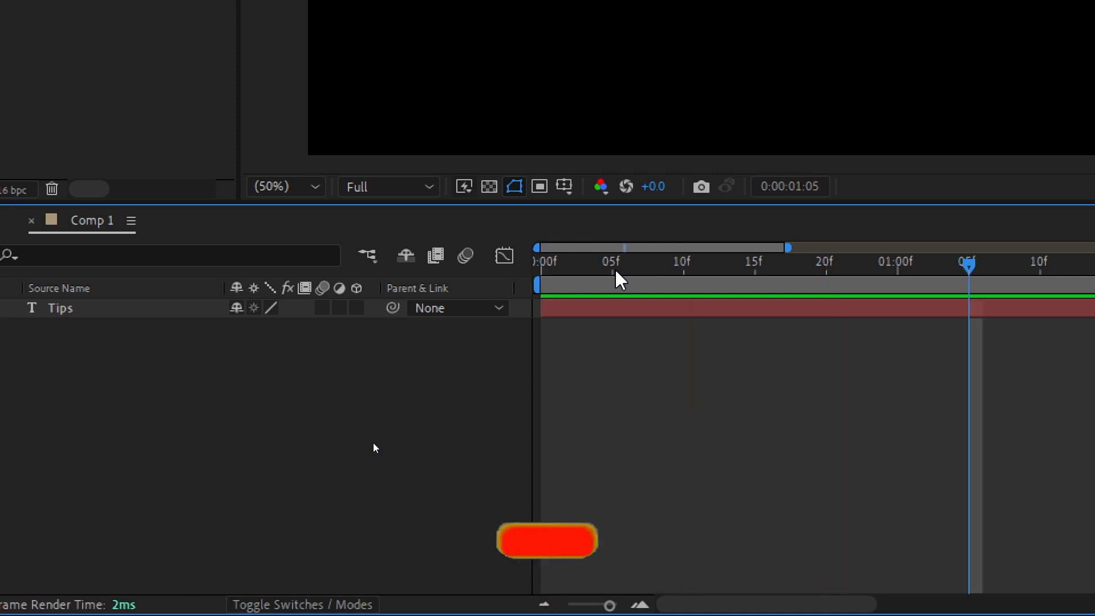
key(shift+Page_Up)
key(shift+Page_Down)
key(shift+Page_Up)
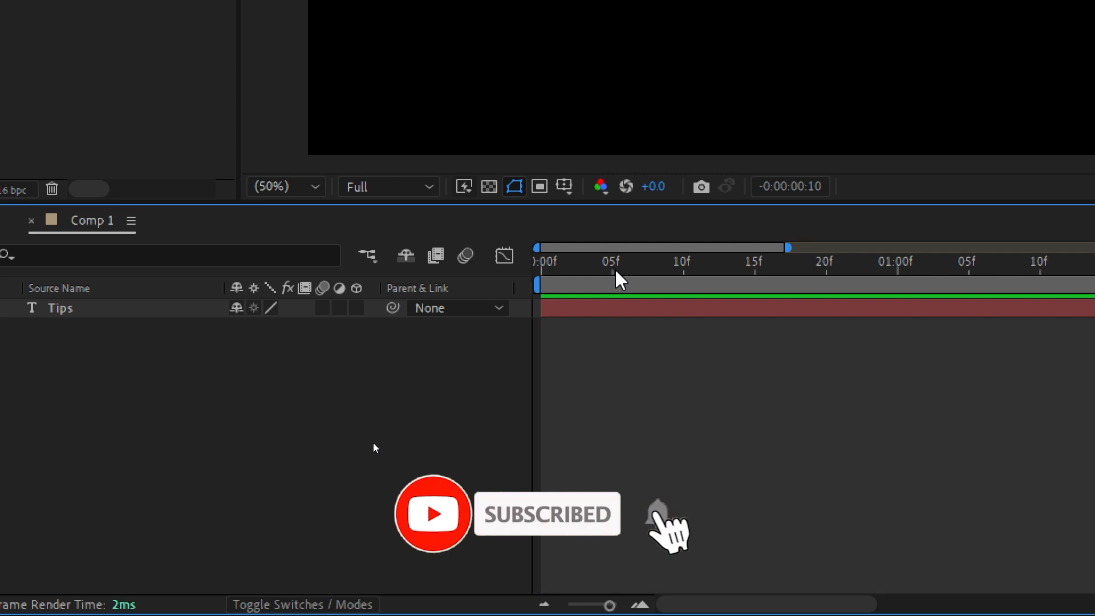
key(shift+Page_Down)
key(shift+Page_Up)
key(shift+Page_Down)
key(shift+Page_Down)
key(shift+Page_Down)
key(shift+Page_Up)
key(shift+Page_Up)
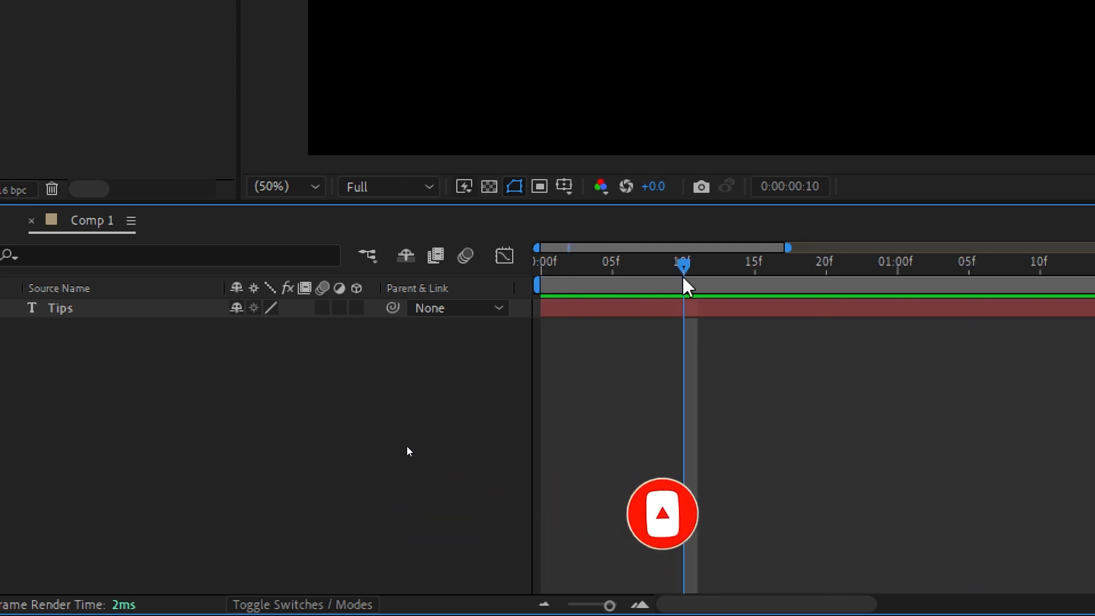
Place the playhead at 0:00:00:09 and jump it forward twice by ten frames to 0:00:01:04
drag(684, 277, 672, 273)
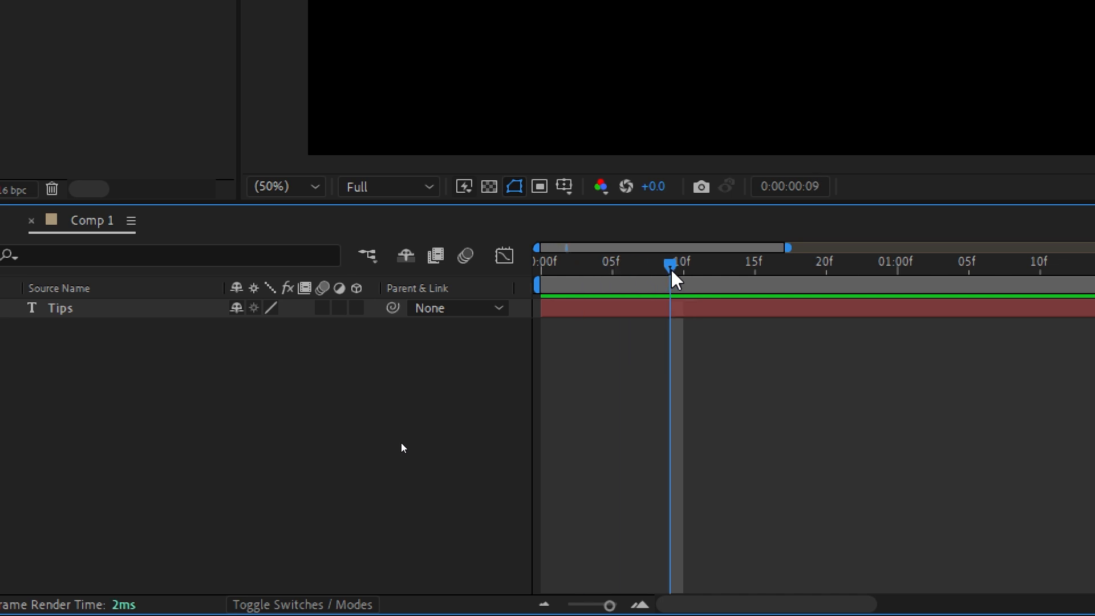
key(shift+Page_Down)
key(shift+Page_Down)
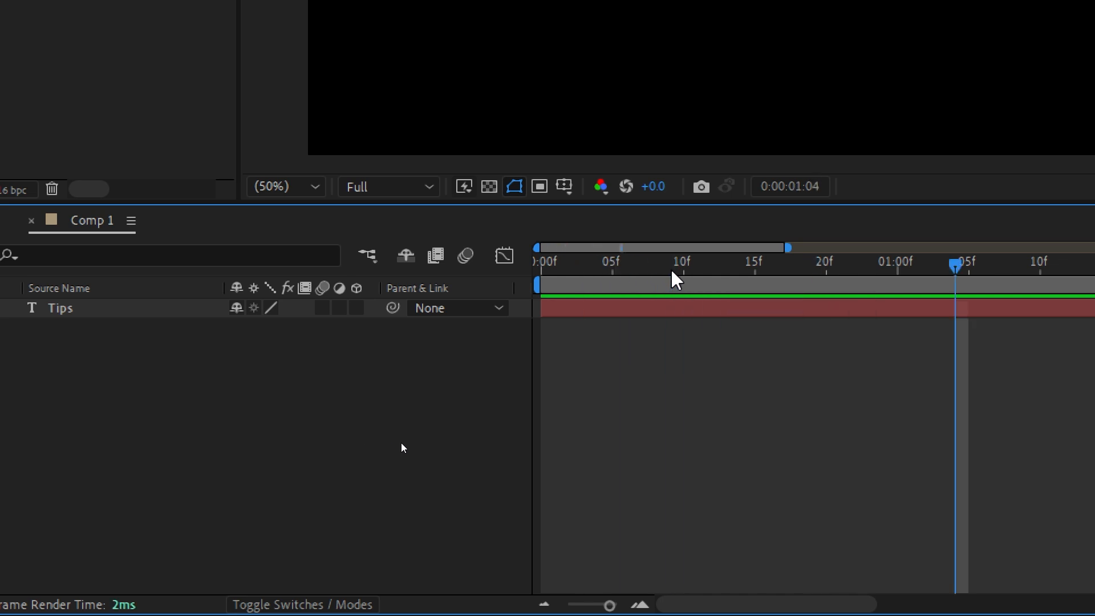